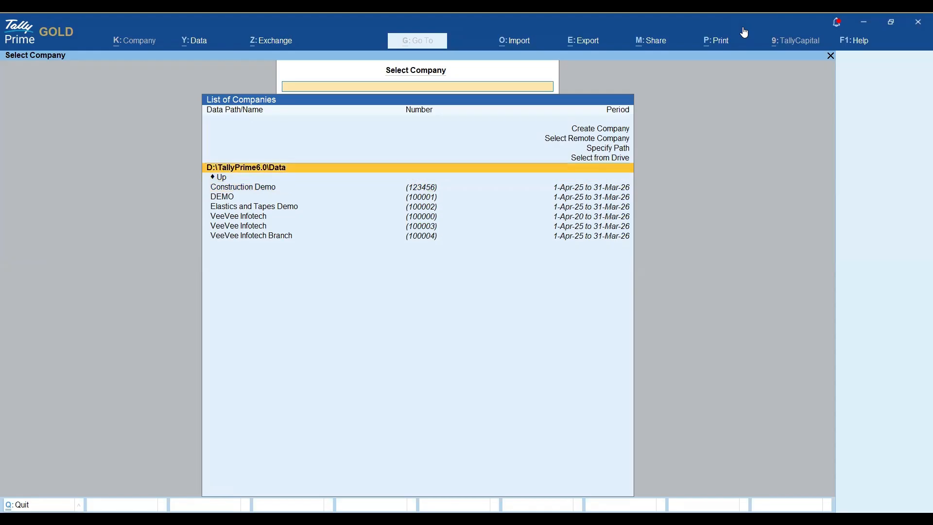
Step: Start creating a new company and set its company and mailing name to Veeveeinfotech Audit Firm
{"action": "key", "text": "Up"}
{"action": "key", "text": "Up"}
{"action": "key", "text": "Up"}
{"action": "key", "text": "Up"}
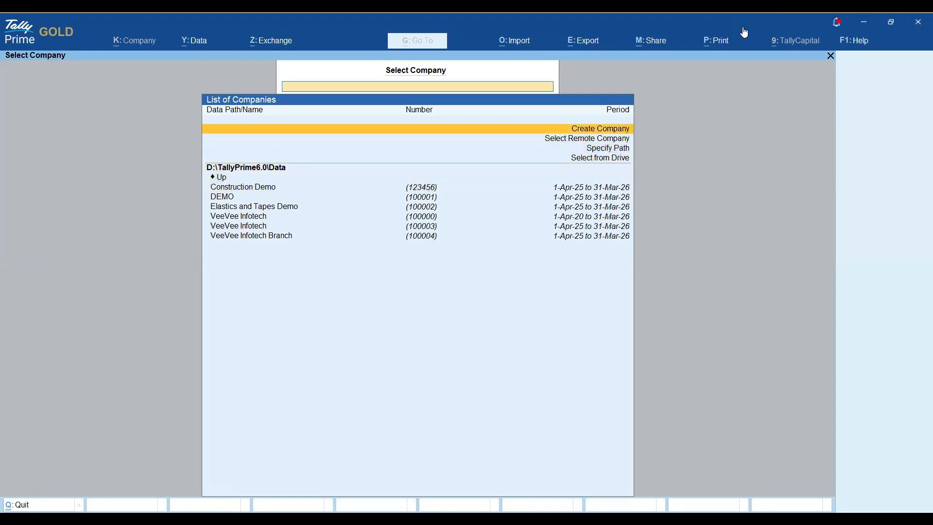
{"action": "key", "text": "Return"}
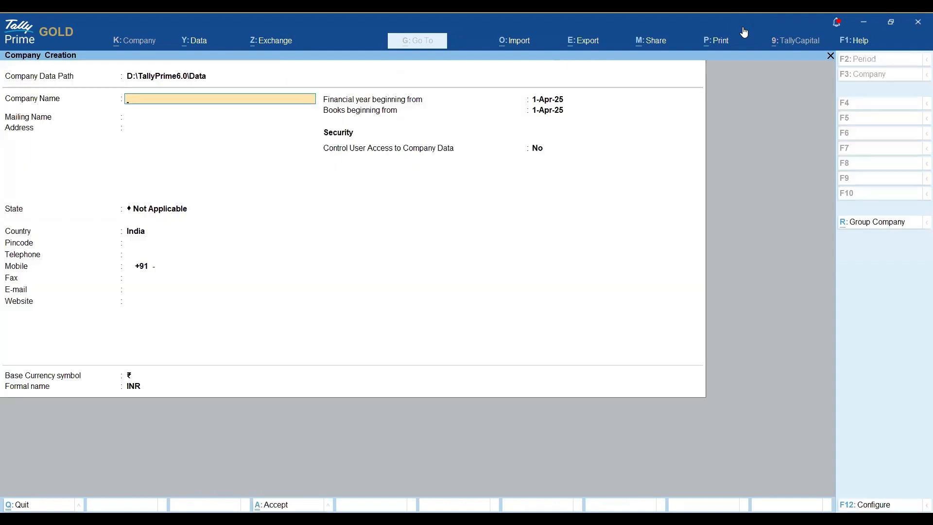
{"action": "type", "text": "Veeveeinfotech Audit Firm"}
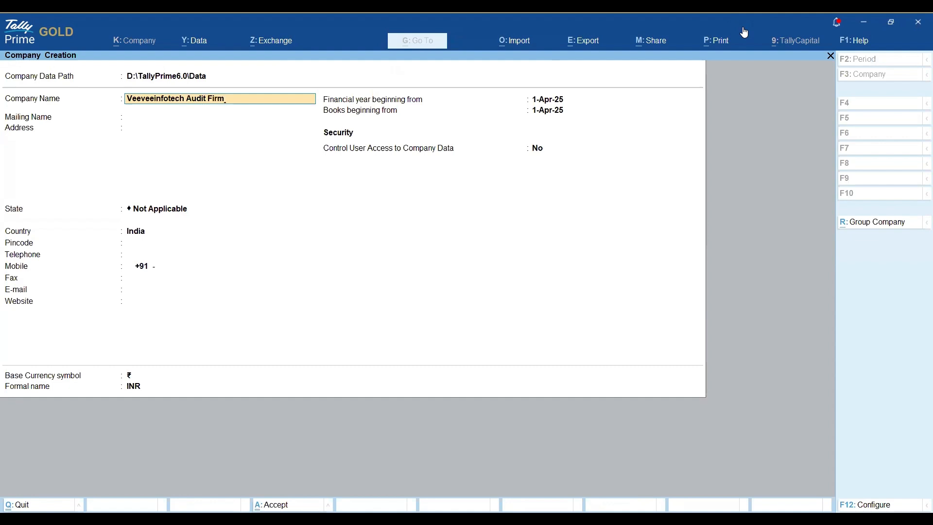
{"action": "key", "text": "Return"}
{"action": "key", "text": "Return"}
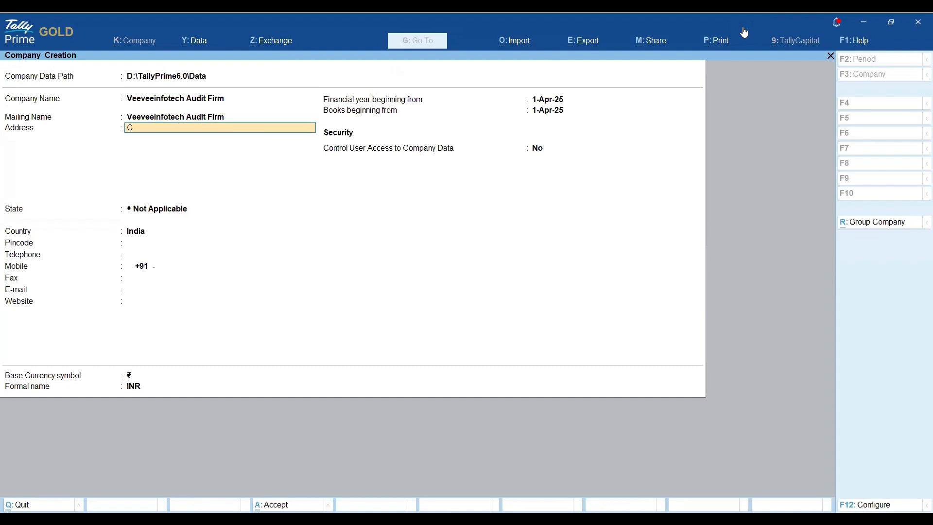
Step: Enter Coimbatore as the company address, choose Tamil Nadu as the state, and save the company with the remaining defaults
{"action": "type", "text": "Coimbatore"}
{"action": "key", "text": "Return"}
{"action": "key", "text": "Return"}
{"action": "type", "text": "Ta"}
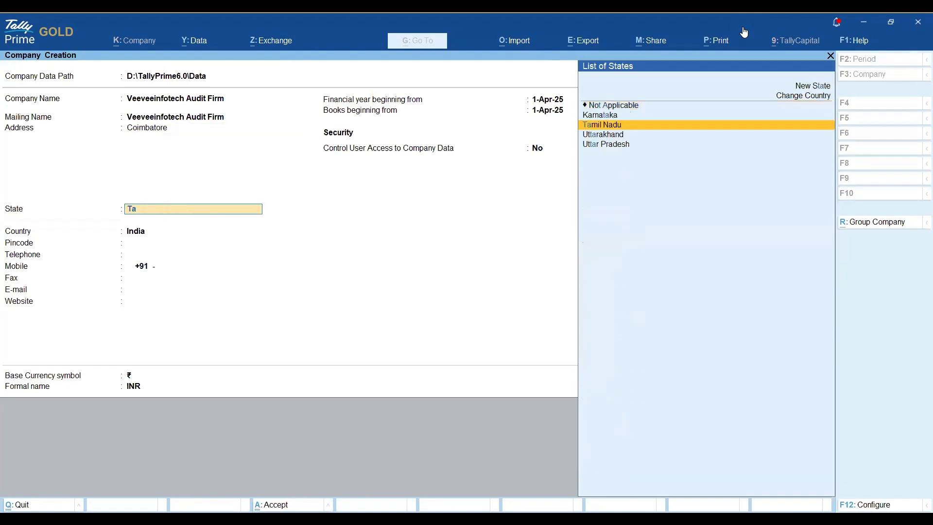
{"action": "key", "text": "Return"}
{"action": "key", "text": "Return"}
{"action": "key", "text": "Return"}
{"action": "key", "text": "Return"}
{"action": "key", "text": "Return"}
{"action": "key", "text": "Return"}
{"action": "key", "text": "Return"}
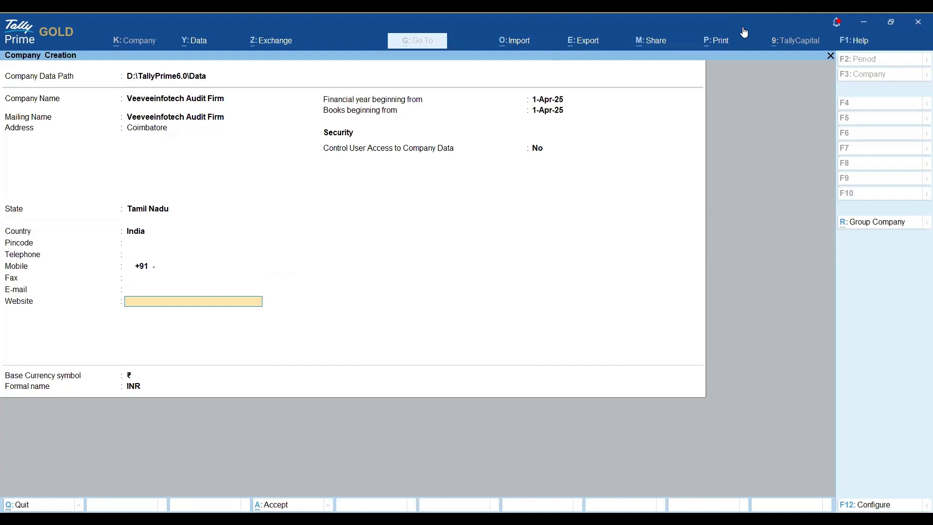
{"action": "key", "text": "Return"}
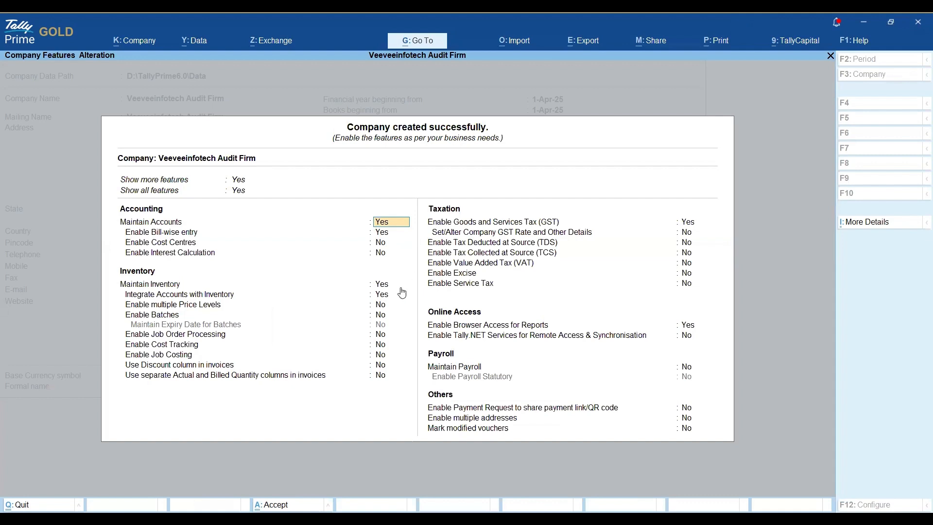
Step: Set Maintain Inventory to No in the new company's features
{"action": "left_click", "coordinate": [384, 285]}
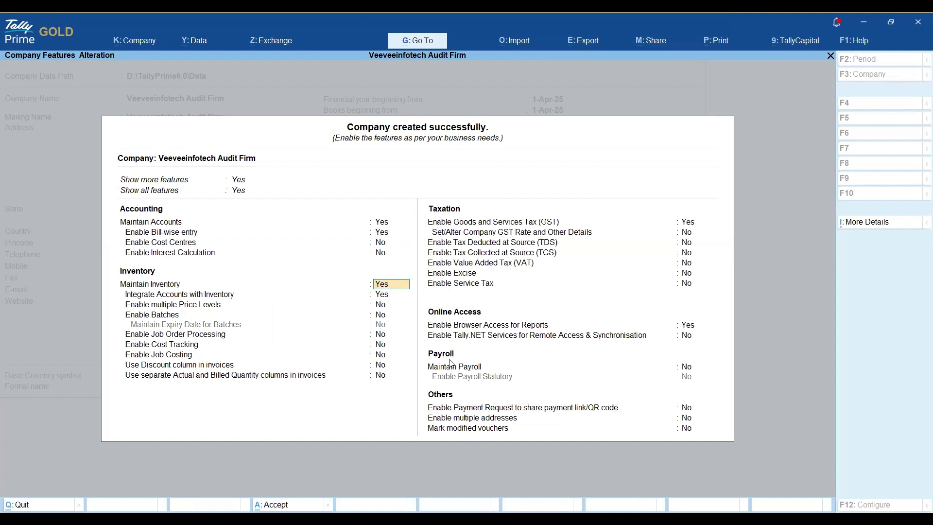
{"action": "type", "text": "no"}
{"action": "key", "text": "Return"}
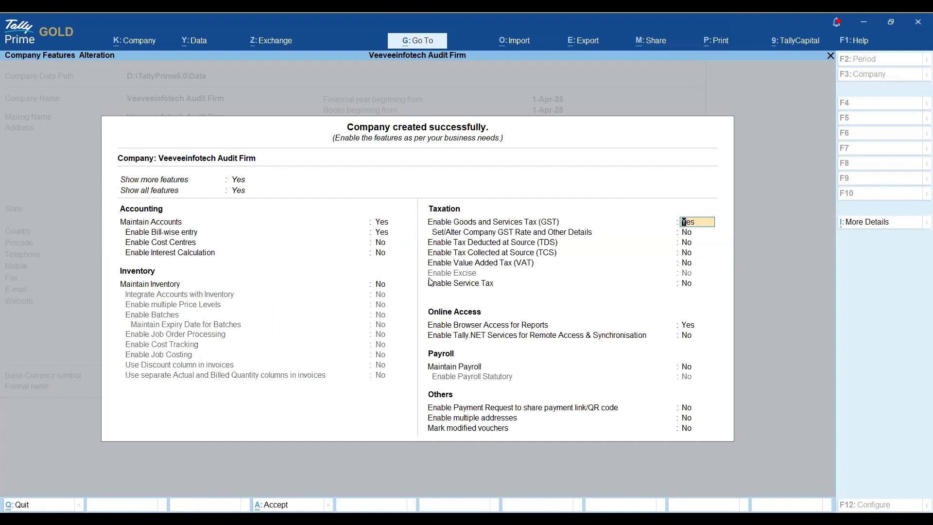
Step: Set Enable Cost Centres to Yes in the accounting features
{"action": "key", "text": "Up"}
{"action": "key", "text": "Up"}
{"action": "key", "text": "Up"}
{"action": "type", "text": "y"}
{"action": "key", "text": "Return"}
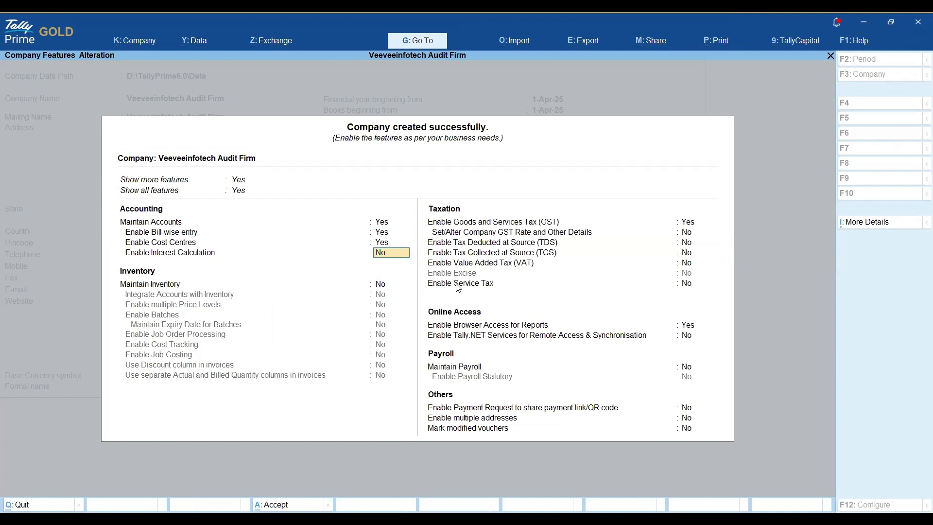
Step: Set Enable Goods and Services Tax (GST) to No in the taxation features
{"action": "key", "text": "Return"}
{"action": "key", "text": "Return"}
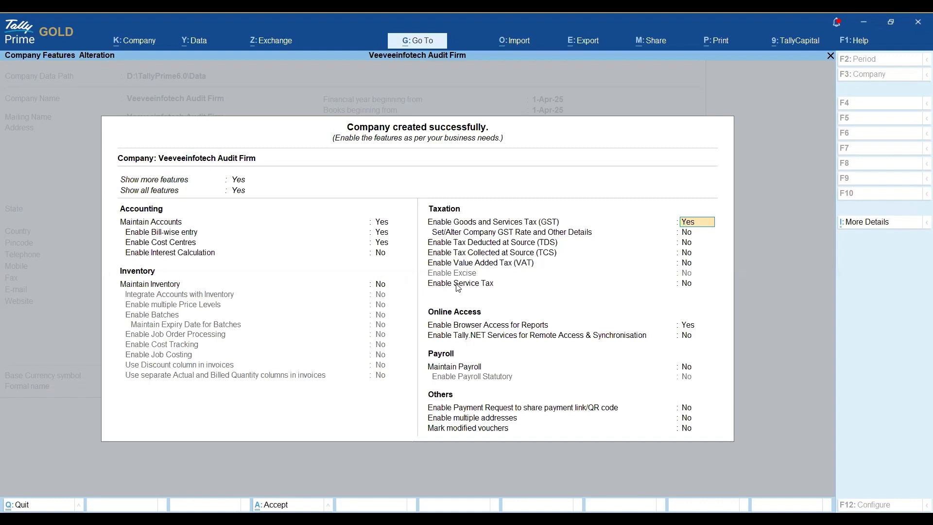
{"action": "type", "text": "no"}
{"action": "key", "text": "Return"}
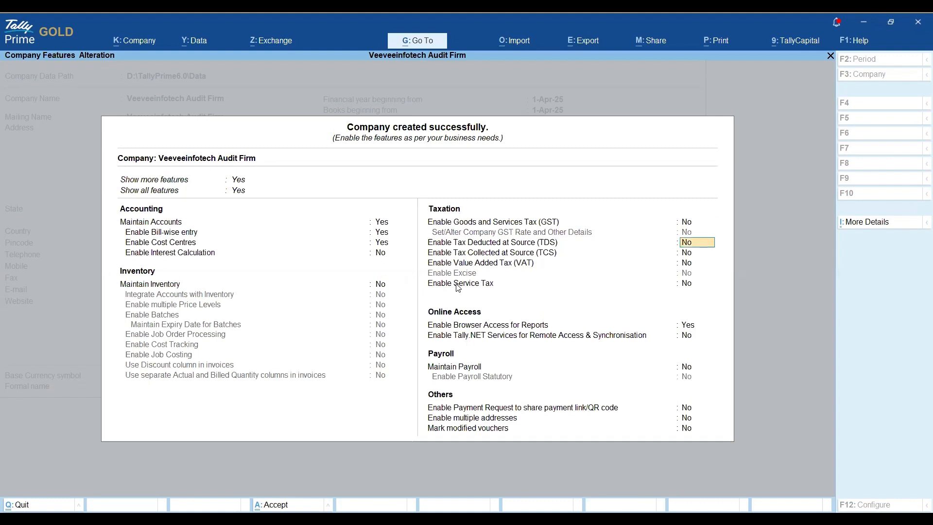
Step: Set Enable Browser Access for Reports to No and accept the company features, keeping the remaining options as they are
{"action": "key", "text": "Return"}
{"action": "key", "text": "Return"}
{"action": "key", "text": "Return"}
{"action": "key", "text": "Return"}
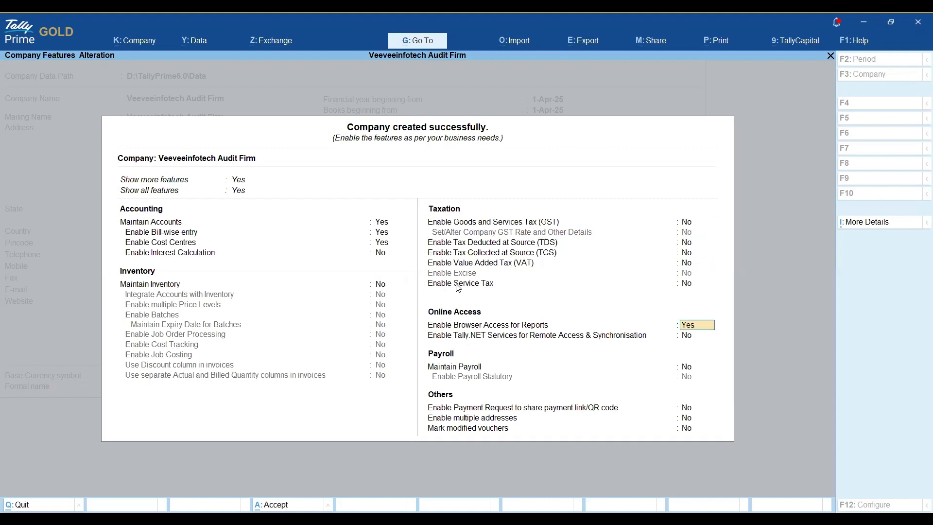
{"action": "type", "text": "no"}
{"action": "key", "text": "Return"}
{"action": "key", "text": "Return"}
{"action": "key", "text": "Return"}
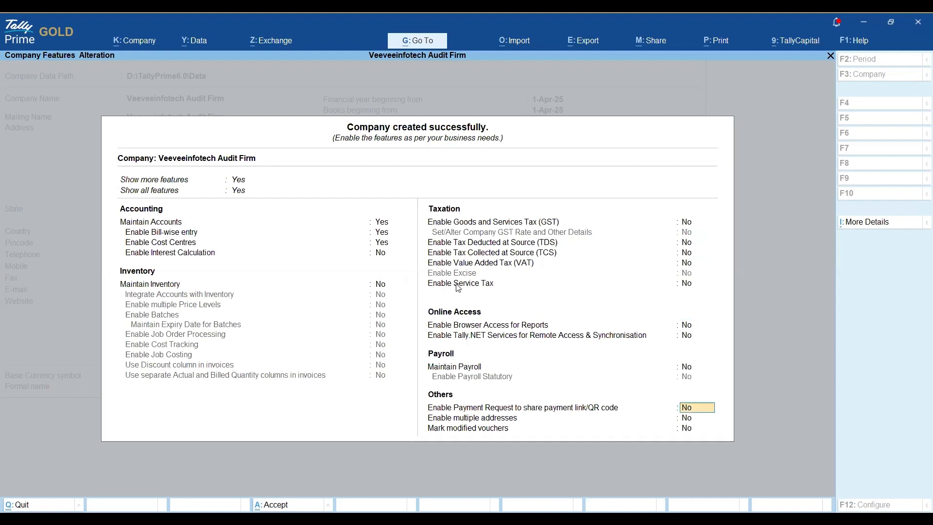
{"action": "key", "text": "Return"}
{"action": "key", "text": "Return"}
{"action": "key", "text": "Return"}
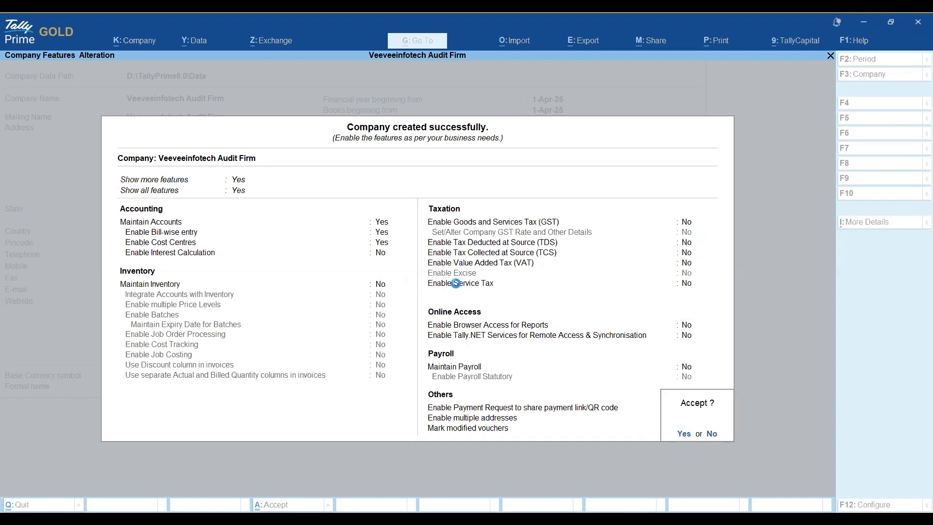
{"action": "key", "text": "Return"}
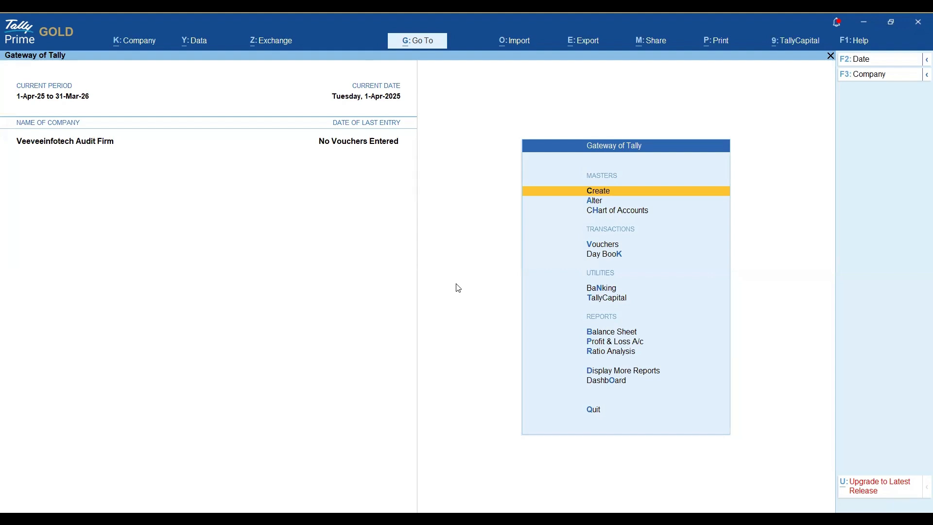
Step: Create a ledger named GSTR Filling Charges under Sales Accounts with cost centres applicable
{"action": "key", "text": "Return"}
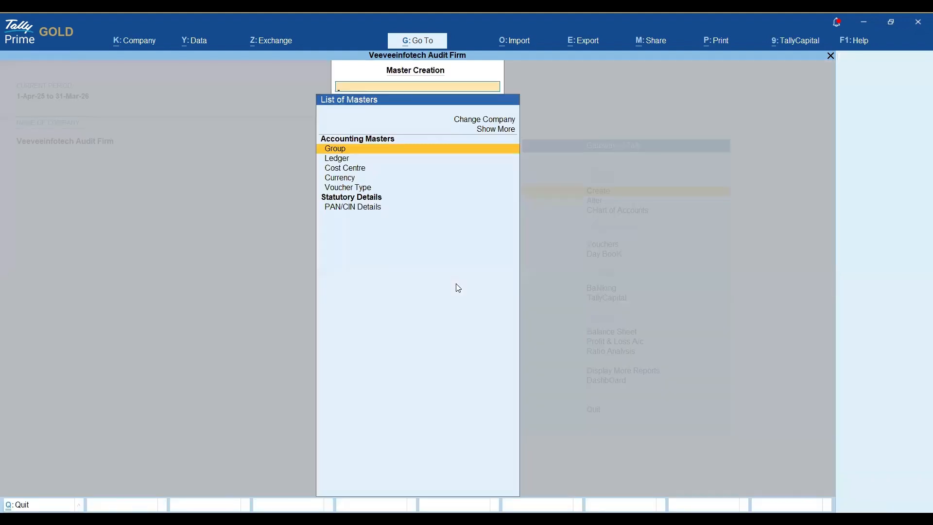
{"action": "key", "text": "Down"}
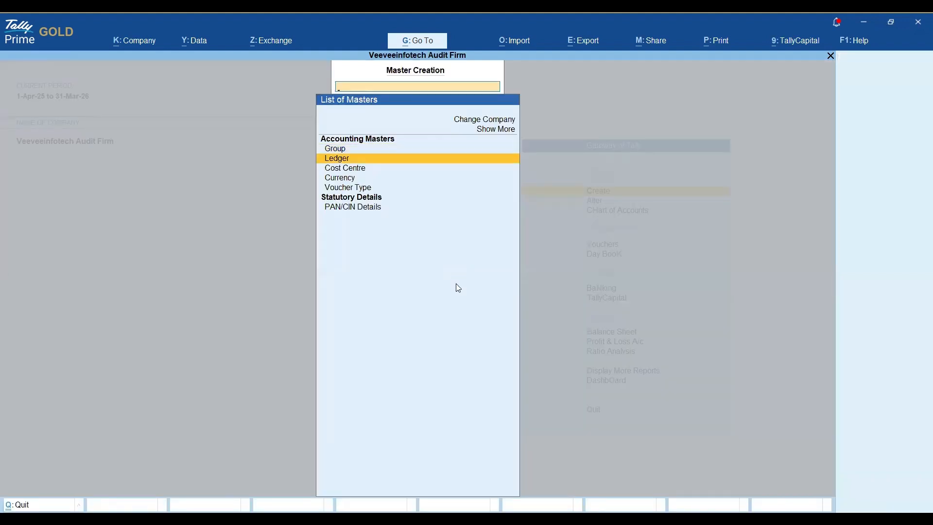
{"action": "key", "text": "Return"}
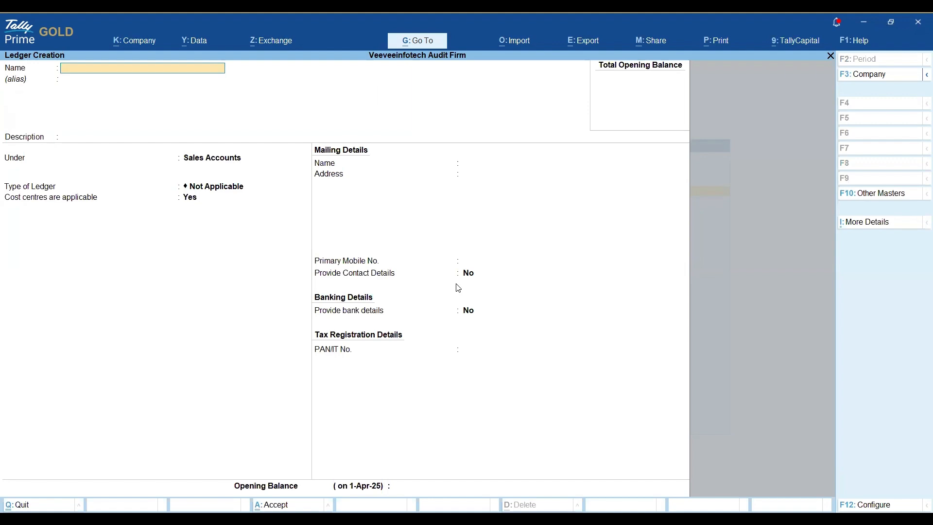
{"action": "type", "text": "GSTR Filling Charges"}
{"action": "key", "text": "Return"}
{"action": "key", "text": "Return"}
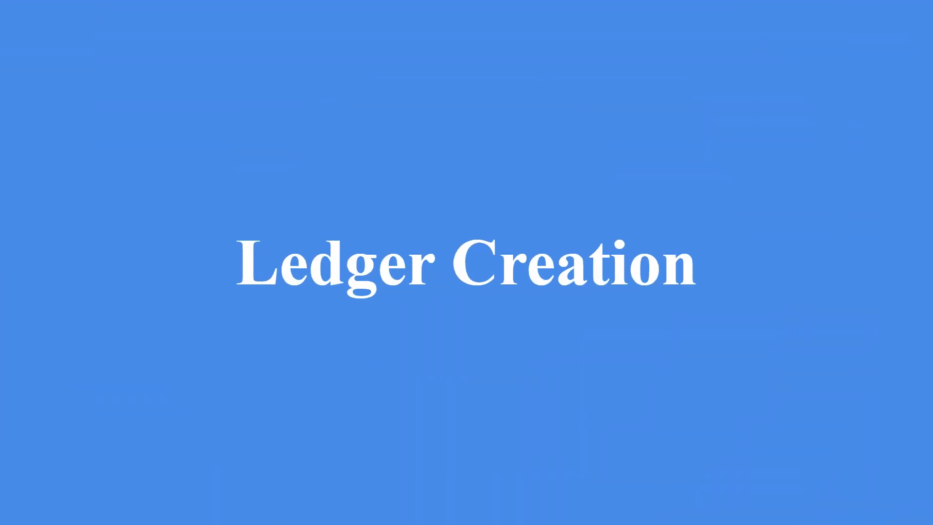
{"action": "key", "text": "Return"}
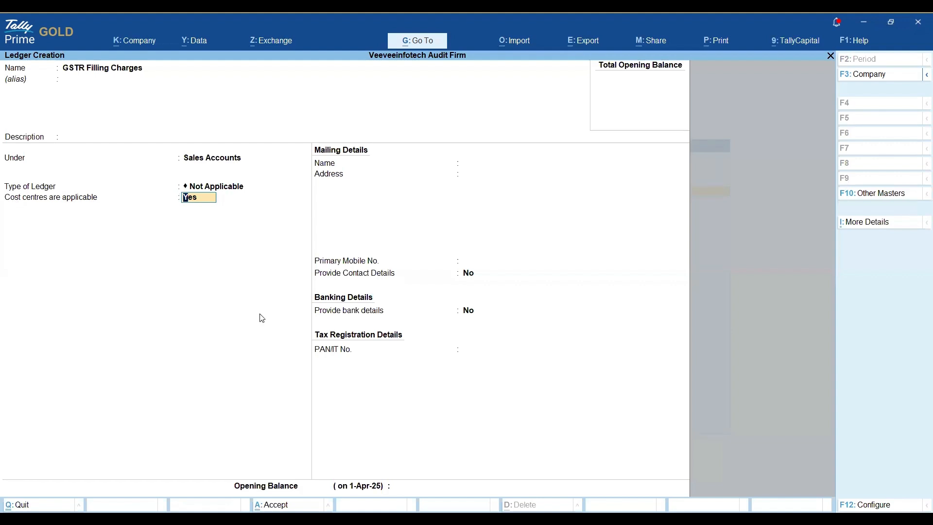
{"action": "key", "text": "Return"}
{"action": "key", "text": "Return"}
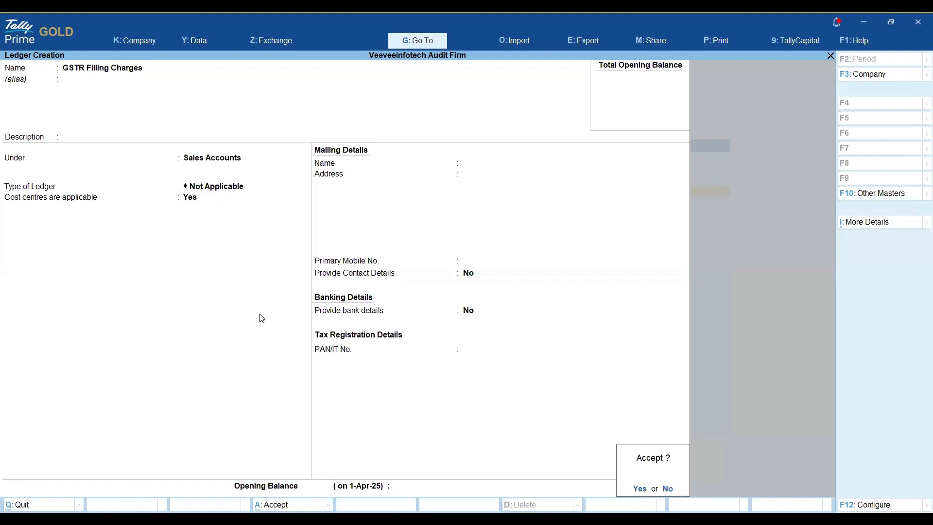
{"action": "key", "text": "Return"}
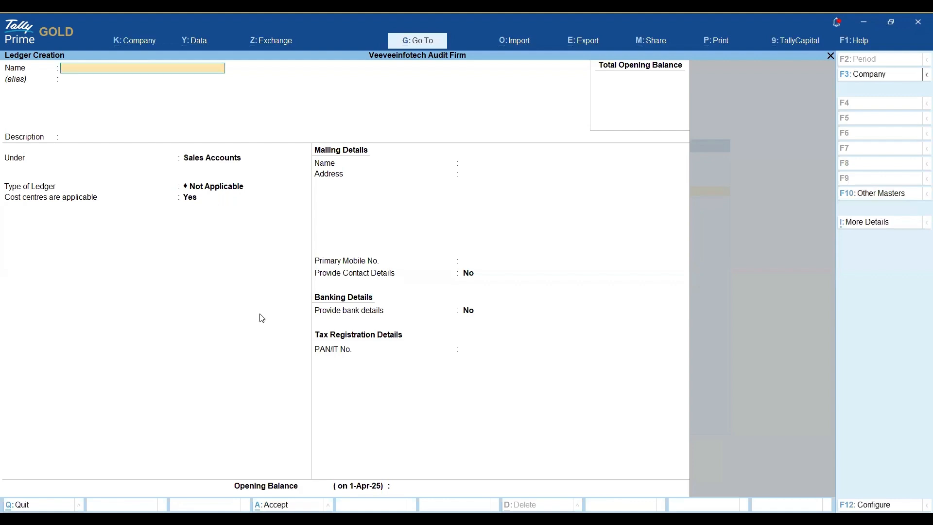
Step: Create a ledger named Internal Audits under Sales Accounts with cost centres applicable
{"action": "type", "text": "Internal Audits"}
{"action": "key", "text": "Return"}
{"action": "key", "text": "Return"}
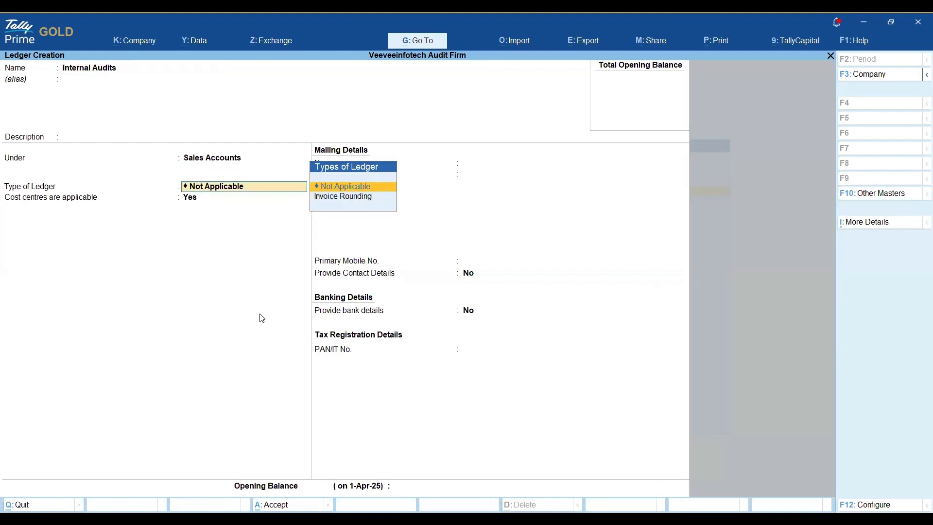
{"action": "key", "text": "Return"}
{"action": "key", "text": "Return"}
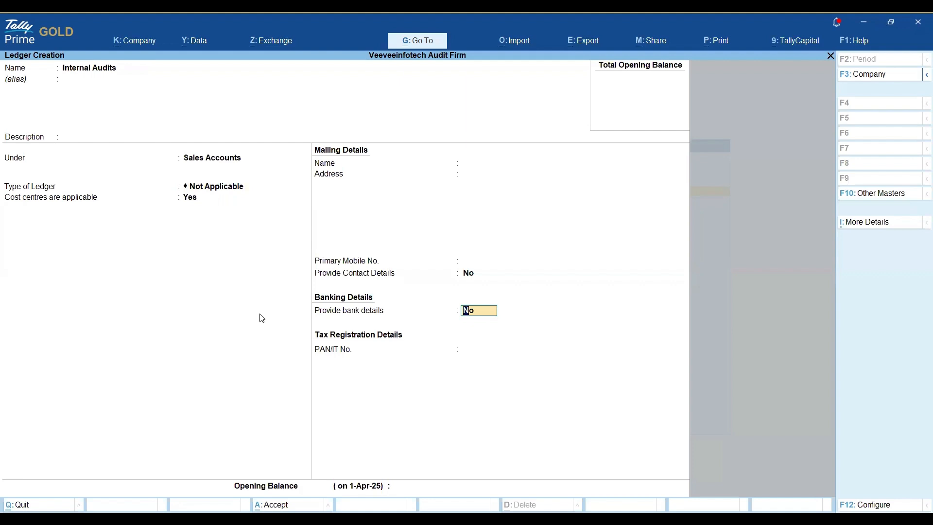
{"action": "key", "text": "Return"}
{"action": "key", "text": "Return"}
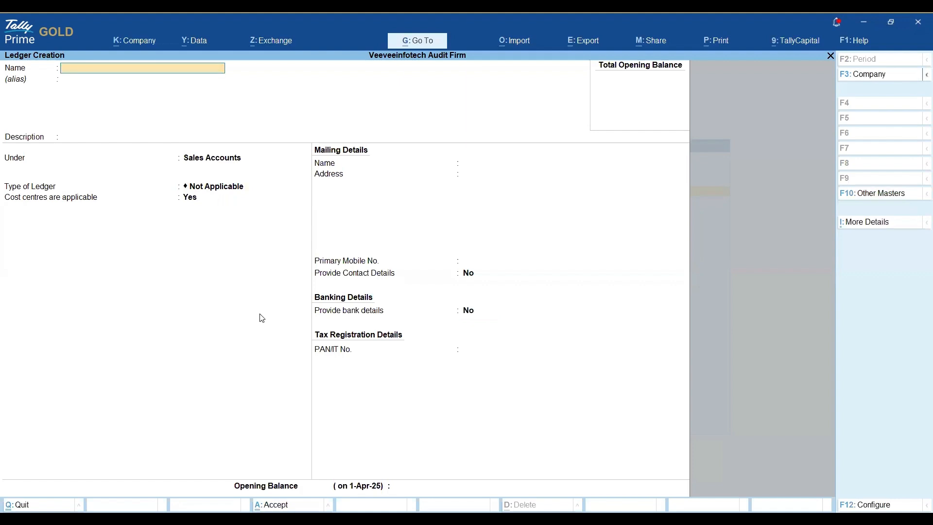
Step: Create a ledger named TDS Filling Charges under Sales Accounts with cost centres applicable, and leave ledger creation
{"action": "type", "text": "TDS Filling Charges"}
{"action": "key", "text": "Return"}
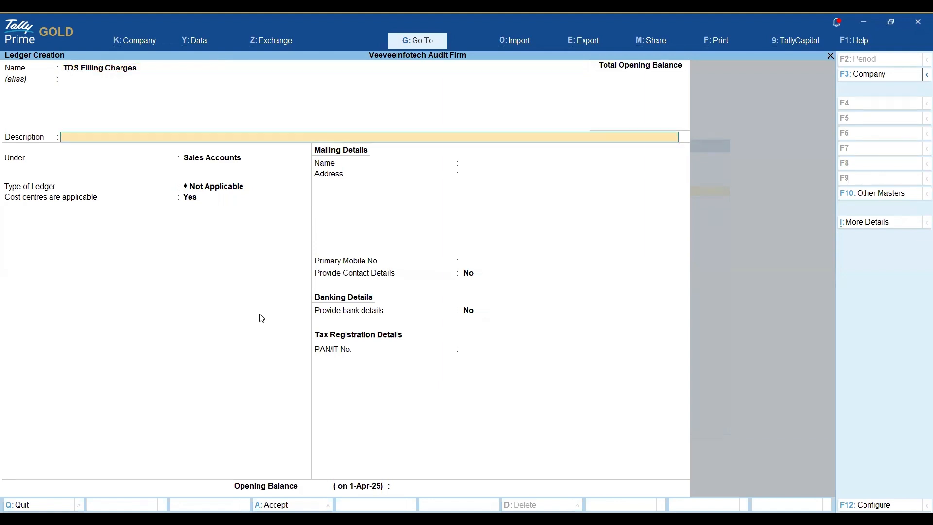
{"action": "key", "text": "Return"}
{"action": "key", "text": "Return"}
{"action": "key", "text": "Return"}
{"action": "key", "text": "Return"}
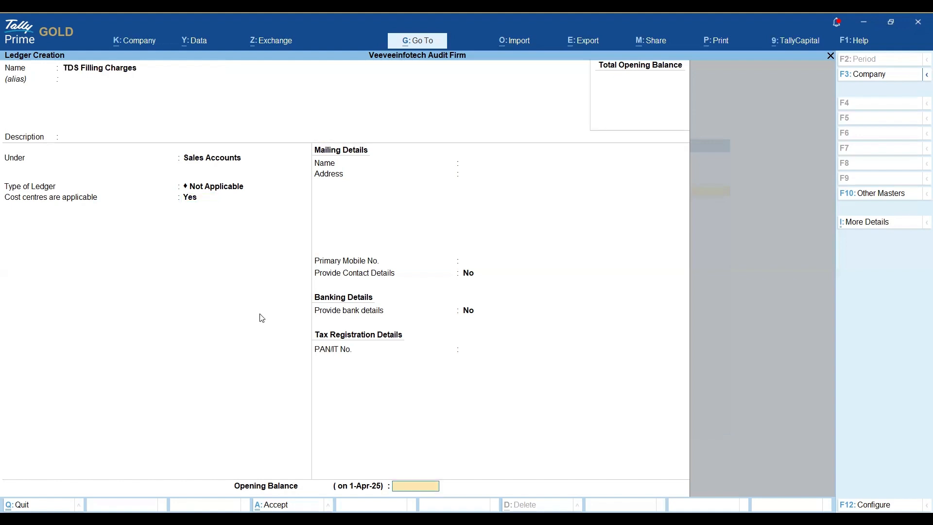
{"action": "key", "text": "Return"}
{"action": "key", "text": "Return"}
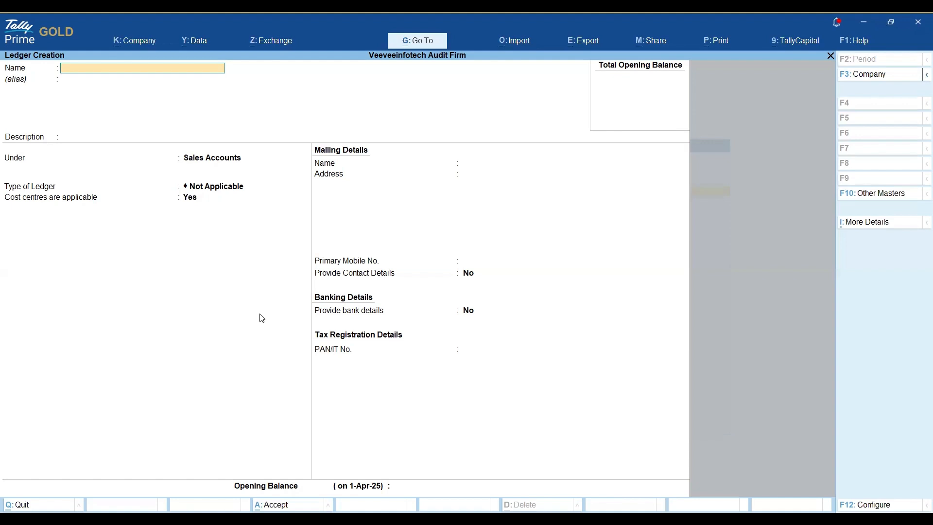
{"action": "key", "text": "Escape"}
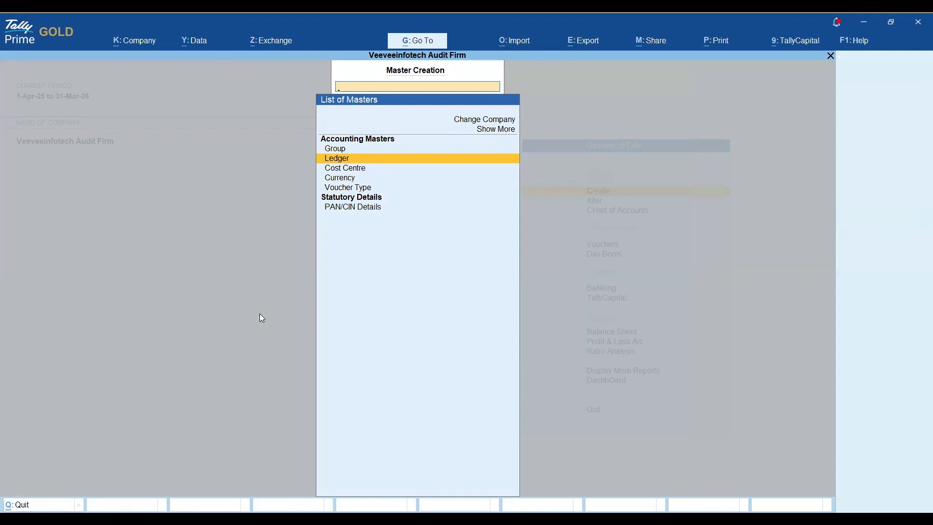
Step: Start a new ledger named Client-1 and place it under the Sundry Debtors group
{"action": "key", "text": "Return"}
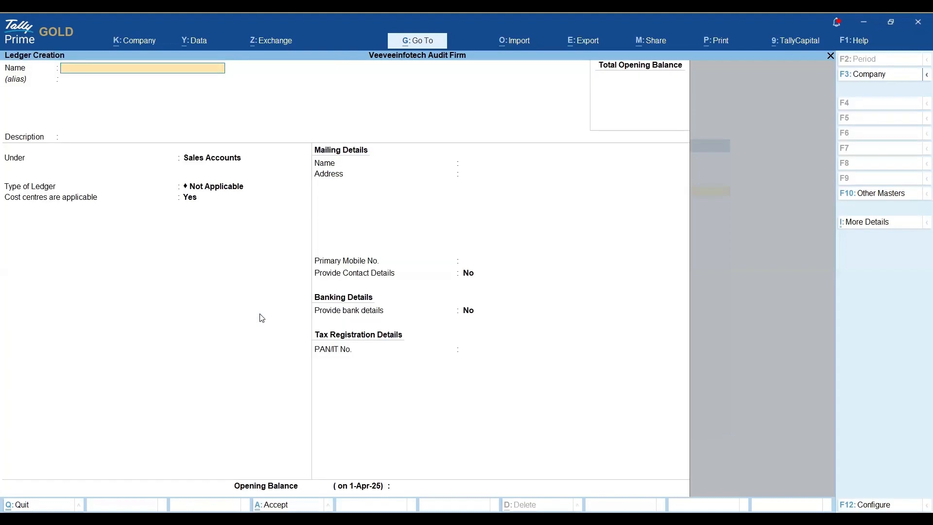
{"action": "type", "text": "Client-1"}
{"action": "key", "text": "Return"}
{"action": "type", "text": "Debt"}
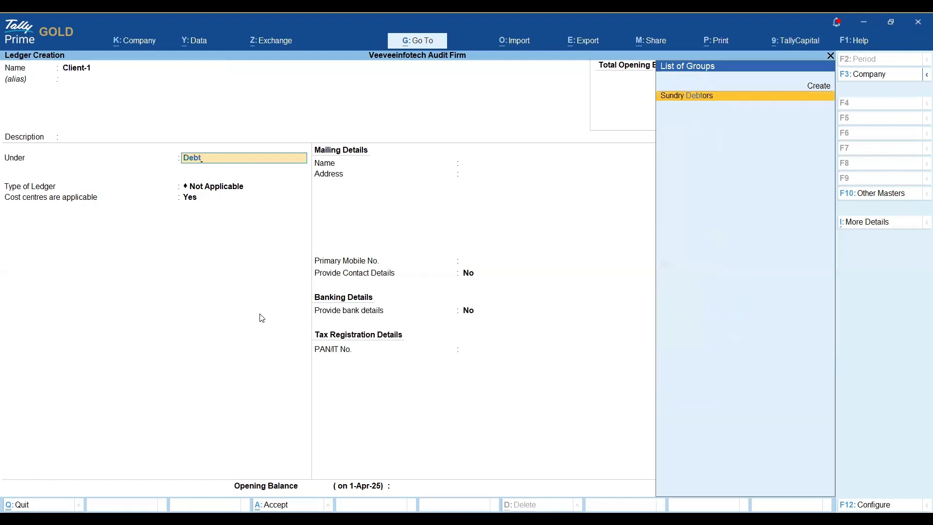
{"action": "key", "text": "Return"}
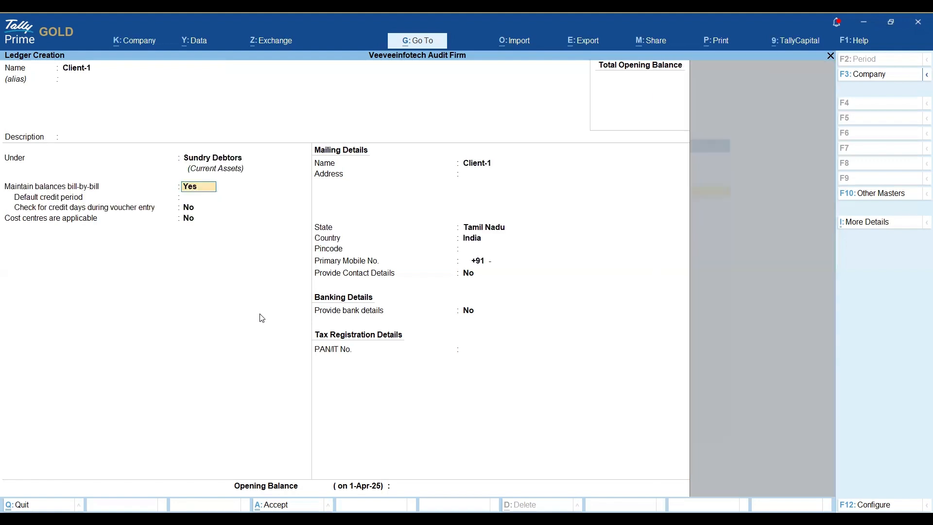
Step: Keep bill-by-bill balances for Client-1 and set its default credit period to 10 days without the credit-days check
{"action": "key", "text": "Return"}
{"action": "type", "text": "10"}
{"action": "key", "text": "Return"}
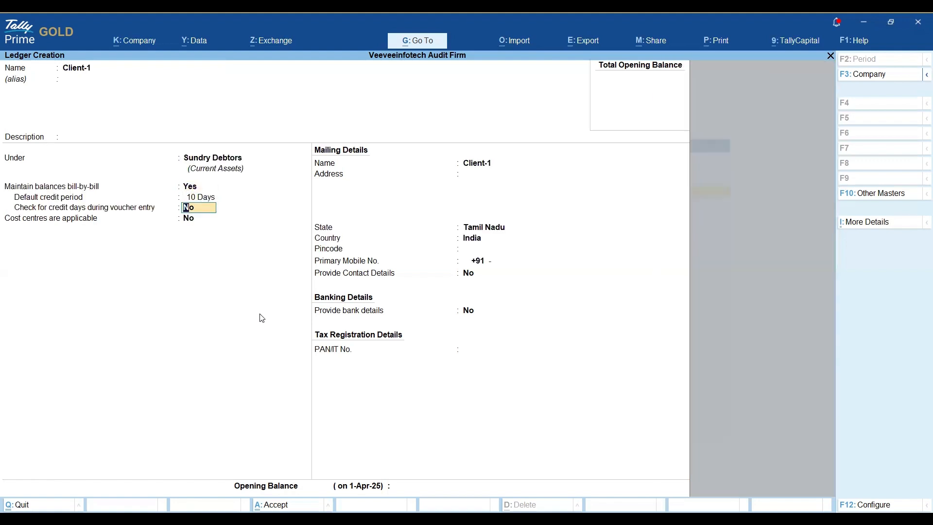
{"action": "key", "text": "Return"}
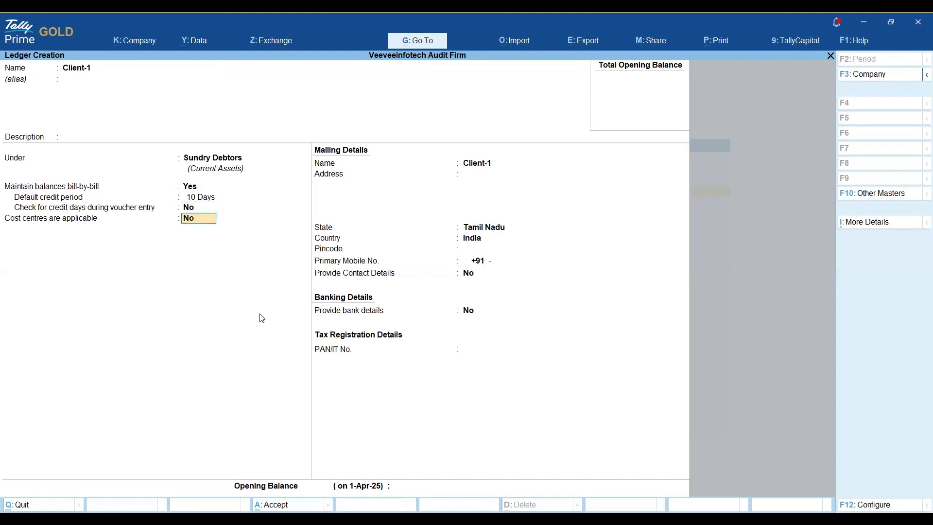
Step: Enter Coimbatore as Client-1's address, leave cost centres and bank details off, save the ledger and leave ledger creation
{"action": "key", "text": "Return"}
{"action": "type", "text": "Co"}
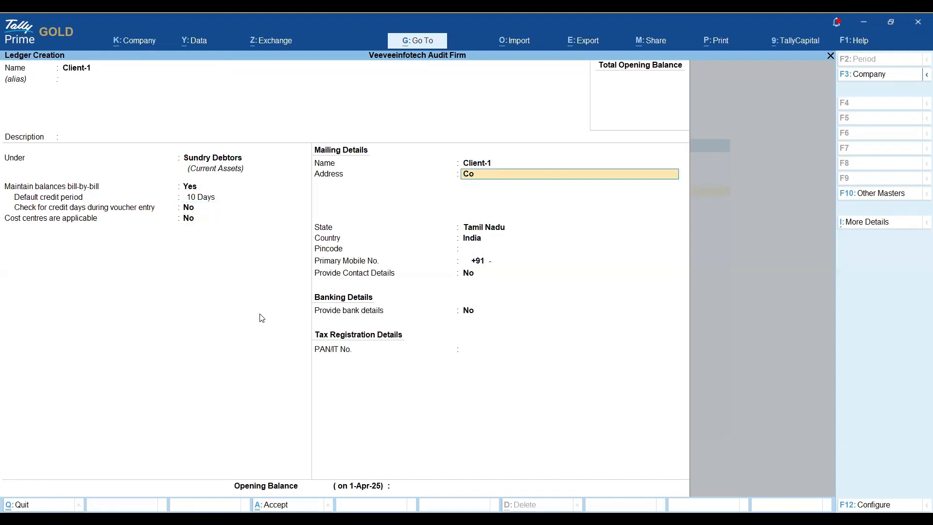
{"action": "type", "text": "imbatore"}
{"action": "key", "text": "Return"}
{"action": "key", "text": "Return"}
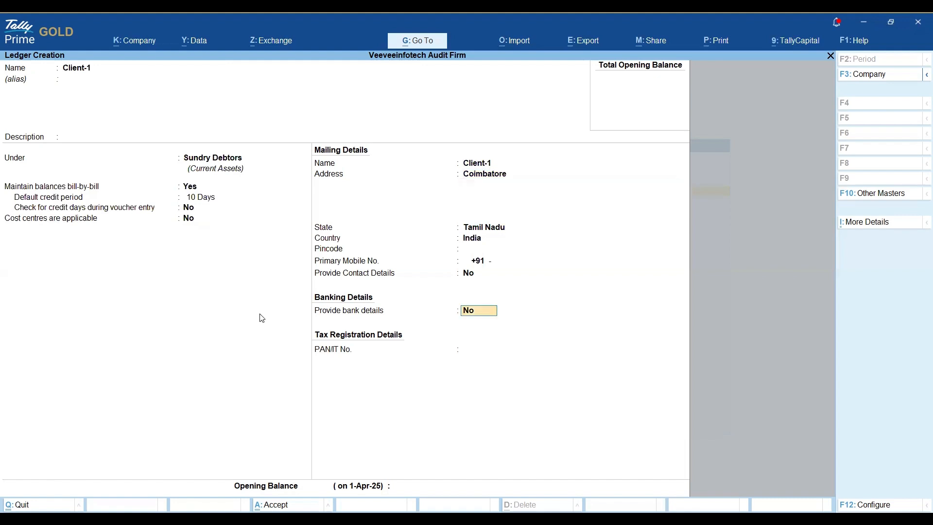
{"action": "key", "text": "Return"}
{"action": "key", "text": "Return"}
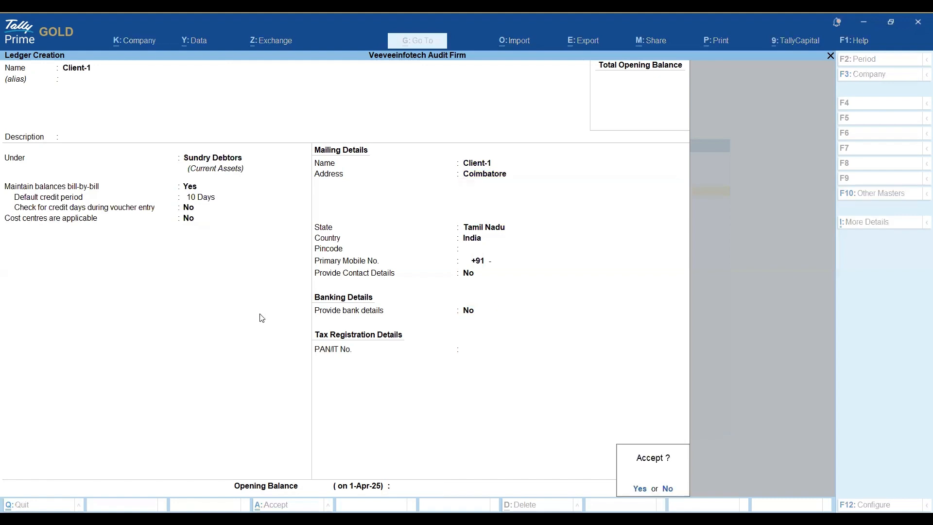
{"action": "key", "text": "Return"}
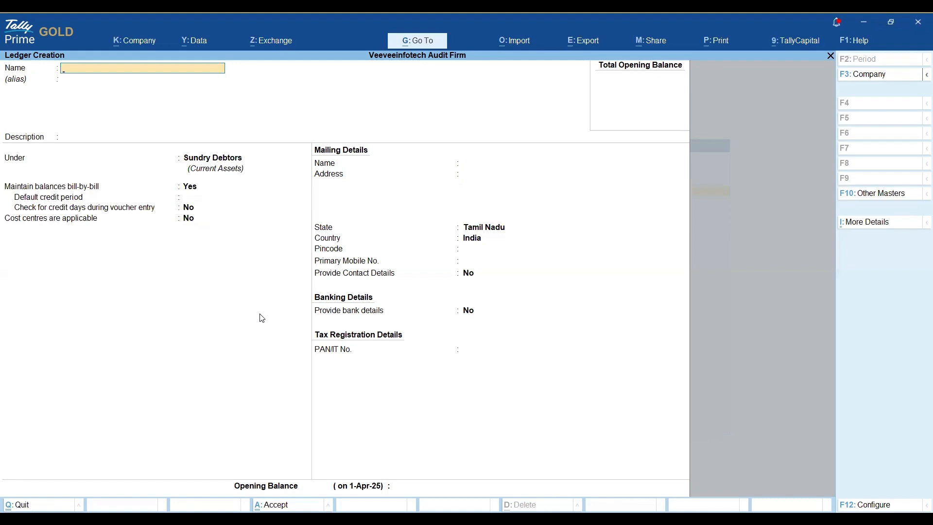
{"action": "key", "text": "Escape"}
{"action": "key", "text": "Escape"}
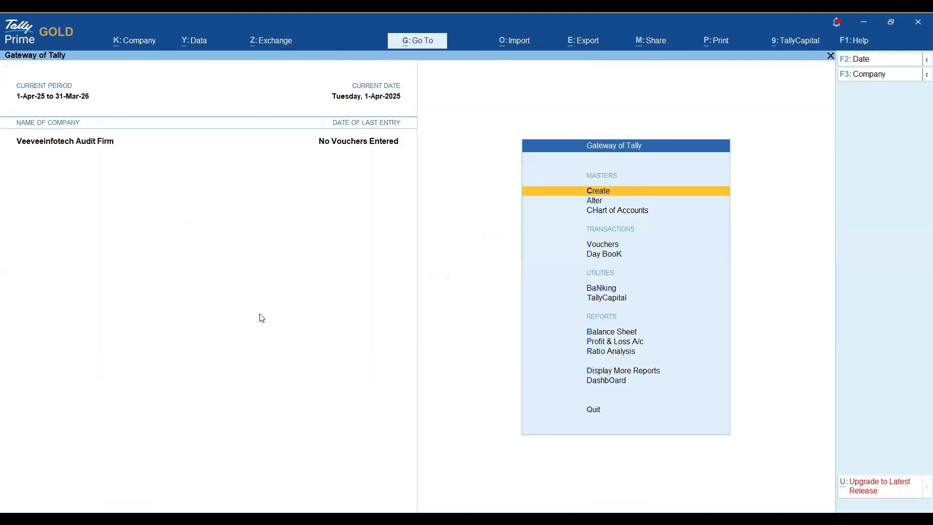
Step: Create a cost centre under Primary, using the first staff member's name
{"action": "key", "text": "Down"}
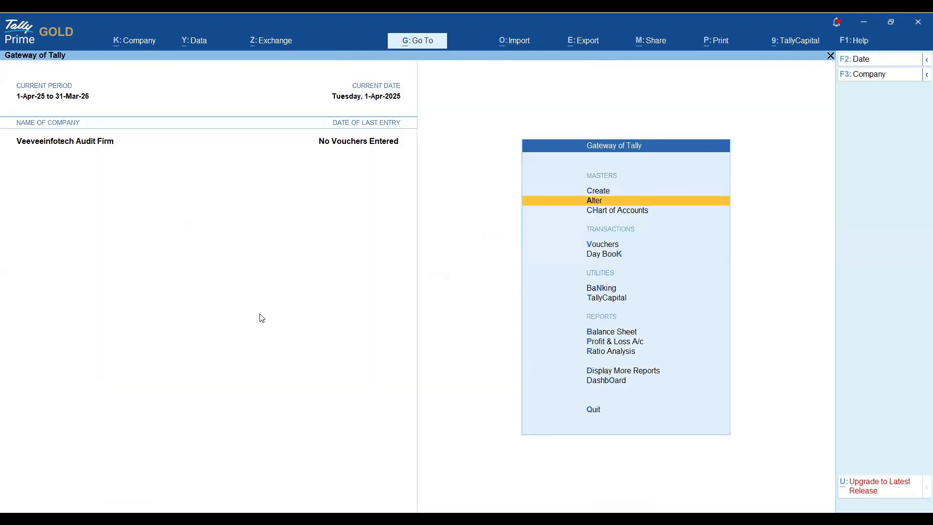
{"action": "key", "text": "c"}
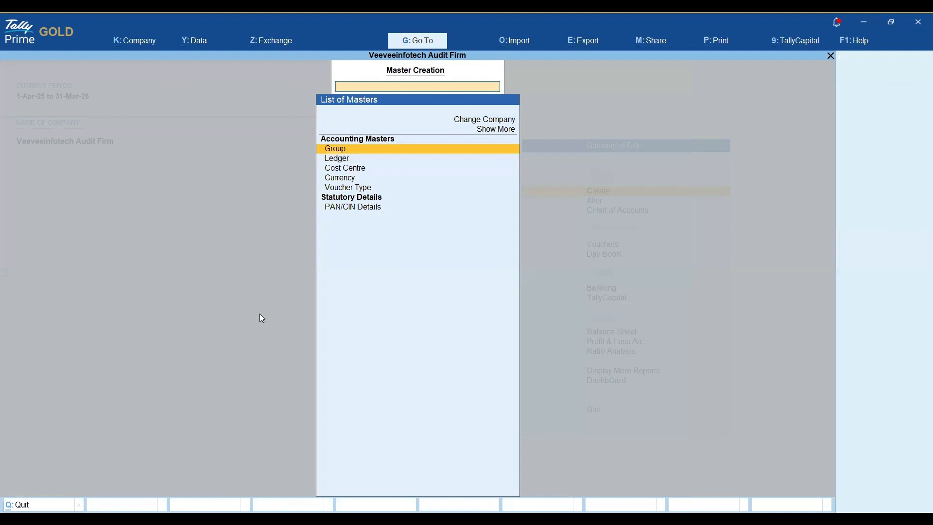
{"action": "key", "text": "Down"}
{"action": "key", "text": "Down"}
{"action": "key", "text": "Return"}
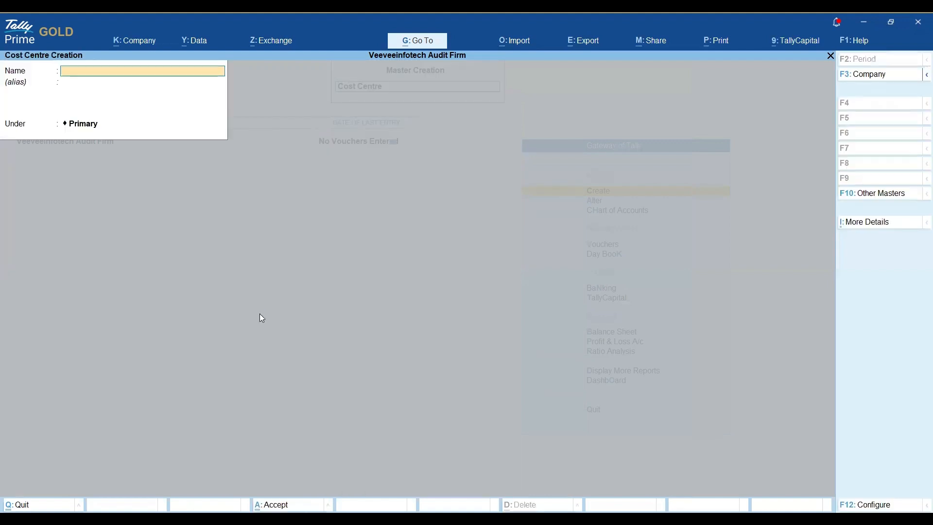
{"action": "type", "text": "Venkatesh"}
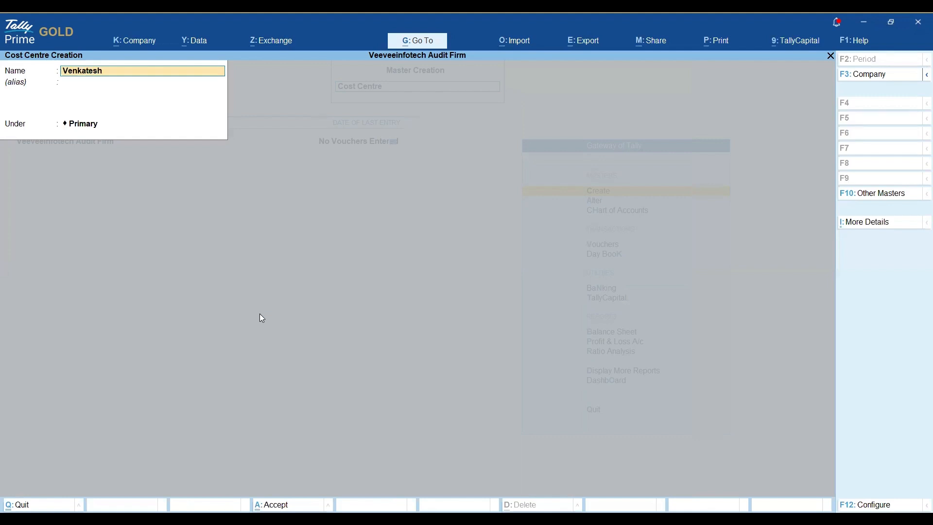
{"action": "key", "text": "Return"}
{"action": "key", "text": "Return"}
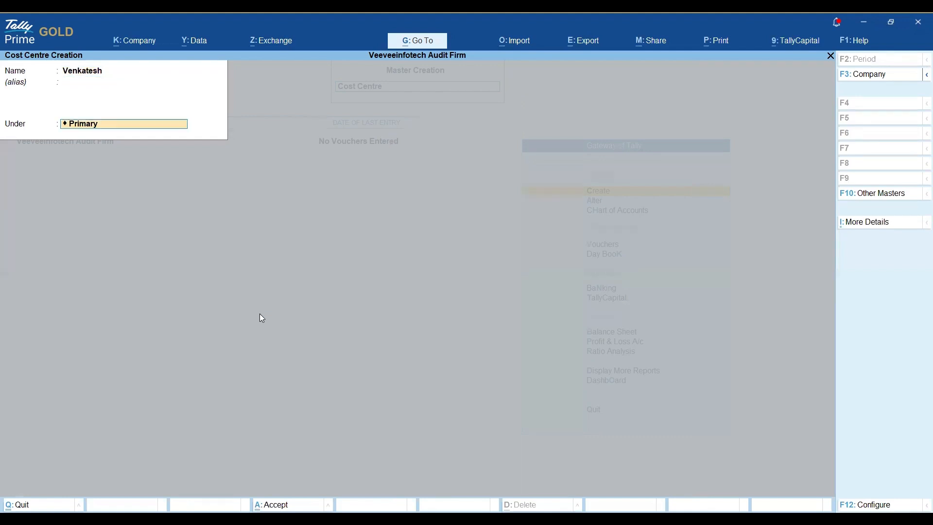
{"action": "key", "text": "Return"}
{"action": "key", "text": "Return"}
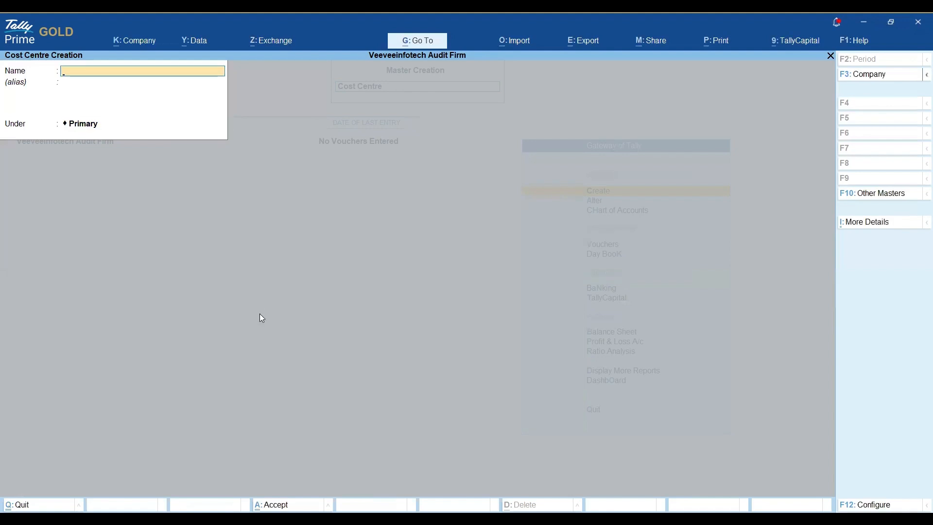
Step: Create a second cost centre under Primary, using the second staff member's name
{"action": "type", "text": "Vijay"}
{"action": "key", "text": "ctrl+a"}
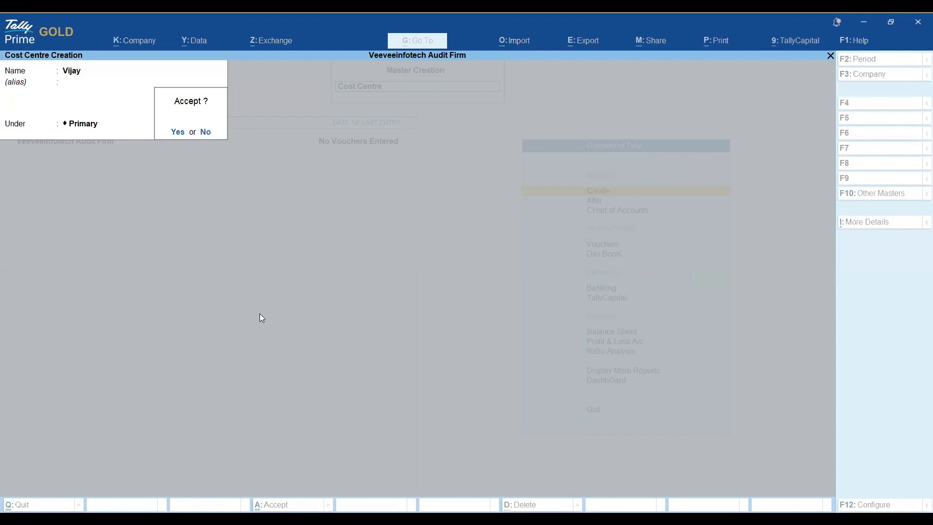
{"action": "key", "text": "Return"}
Step: Create a third cost centre under Primary, using the third staff member's name
{"action": "type", "text": "Rajku"}
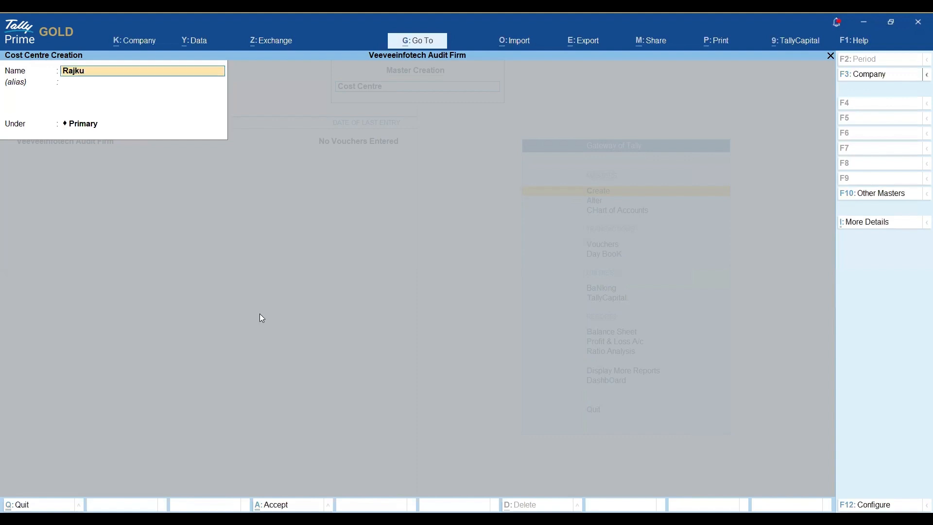
{"action": "type", "text": "mar"}
{"action": "key", "text": "Return"}
{"action": "key", "text": "Return"}
{"action": "key", "text": "Return"}
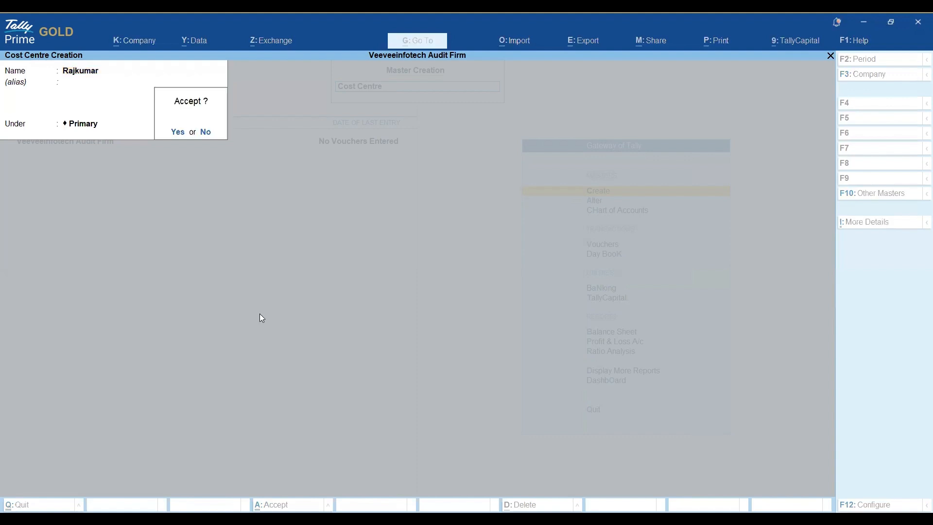
{"action": "key", "text": "Return"}
Step: Create a fourth cost centre under Primary with another staff member's name, and leave master creation
{"action": "type", "text": "Ud"}
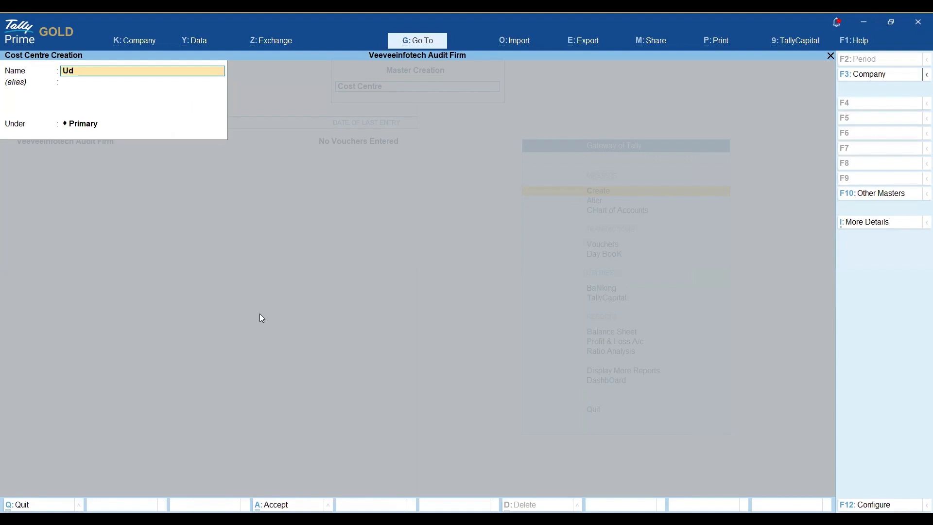
{"action": "type", "text": "hay"}
{"action": "key", "text": "Return"}
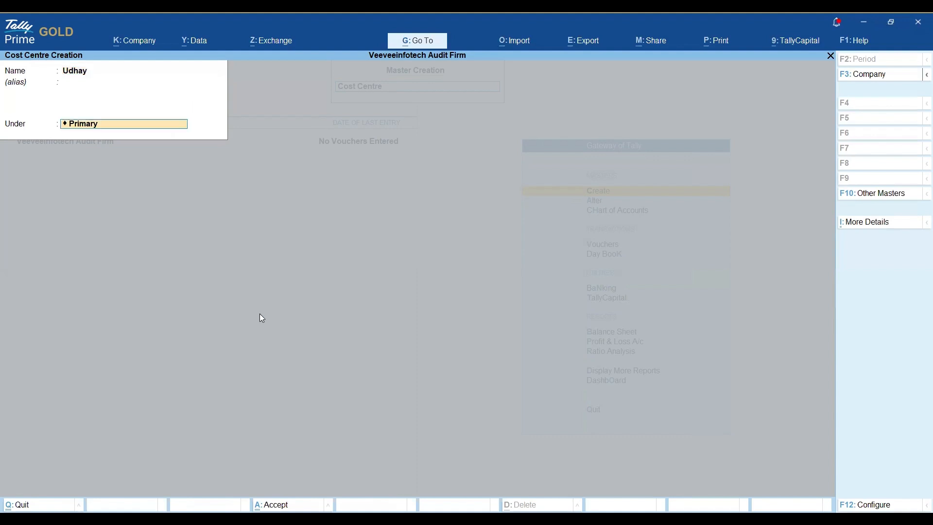
{"action": "key", "text": "Return"}
{"action": "key", "text": "Return"}
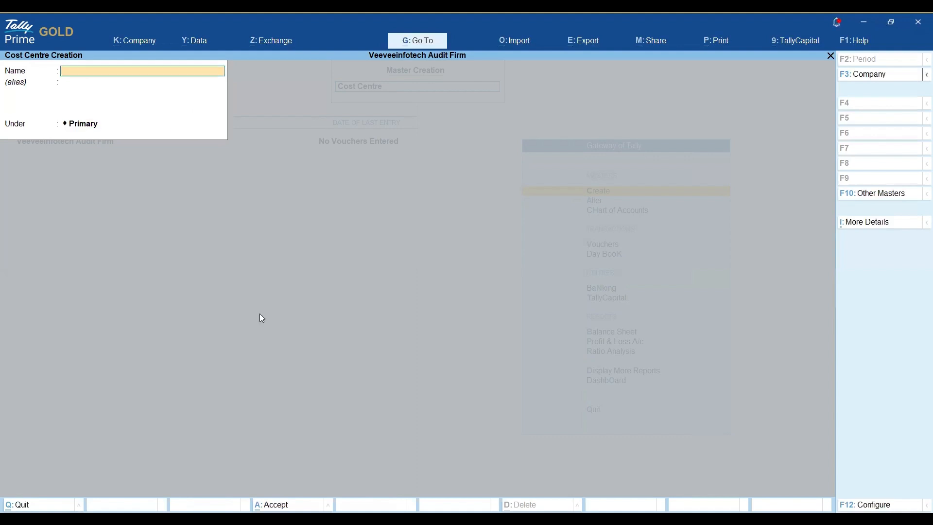
{"action": "key", "text": "Escape"}
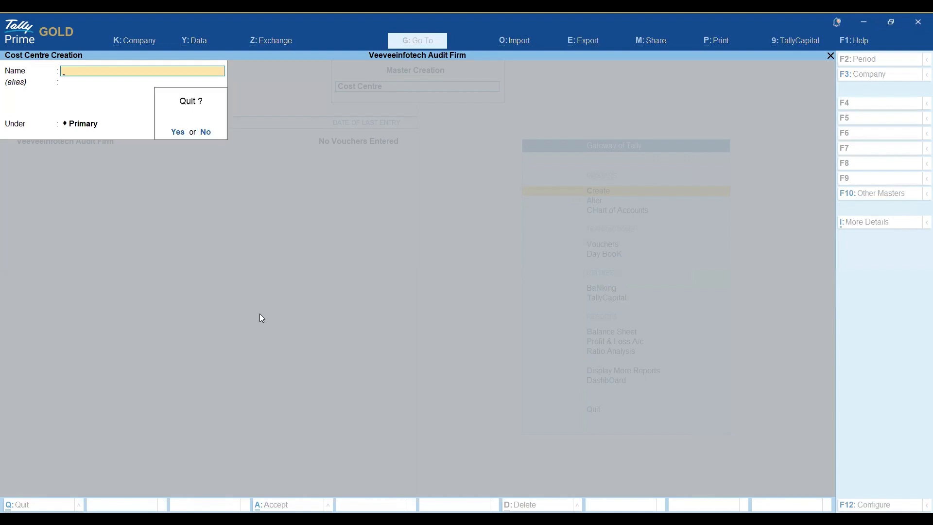
{"action": "key", "text": "Return"}
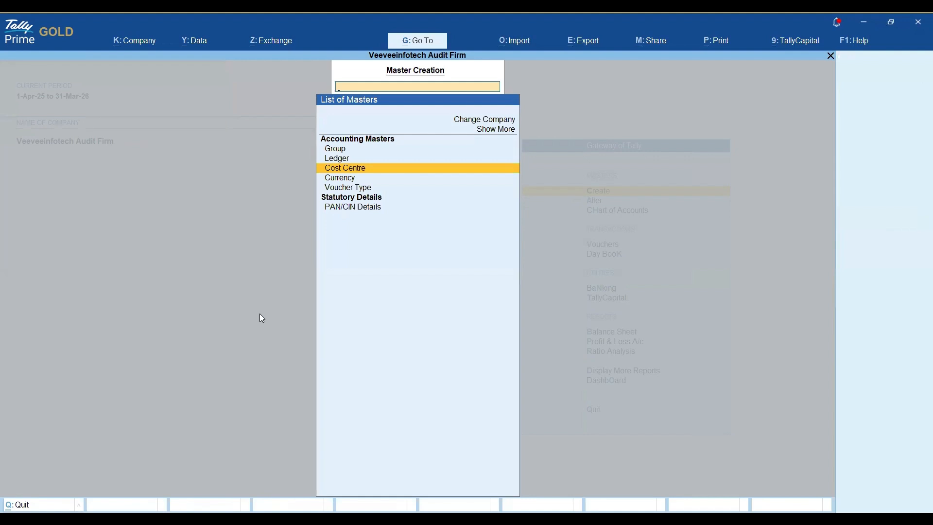
{"action": "key", "text": "Escape"}
Step: Start creating multiple ledgers at once from the chart of accounts' list of ledgers
{"action": "key", "text": "Down"}
{"action": "key", "text": "Down"}
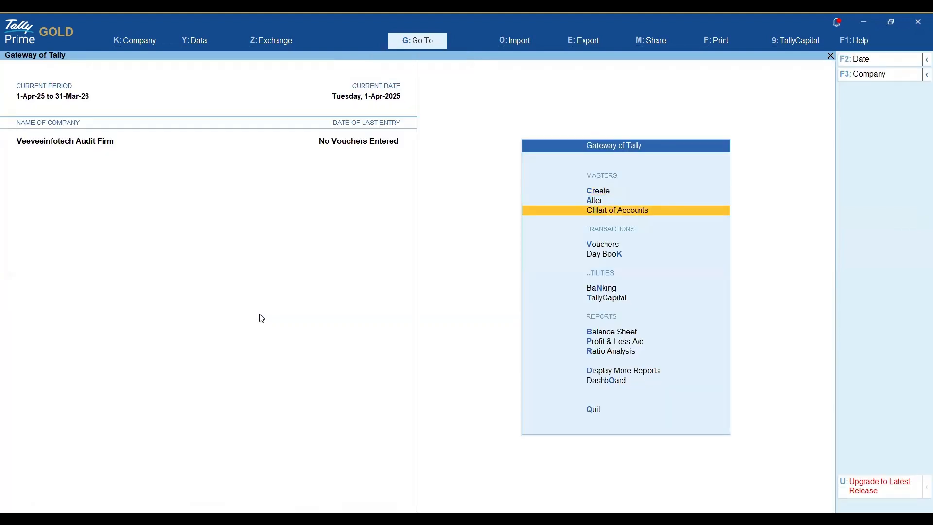
{"action": "key", "text": "Return"}
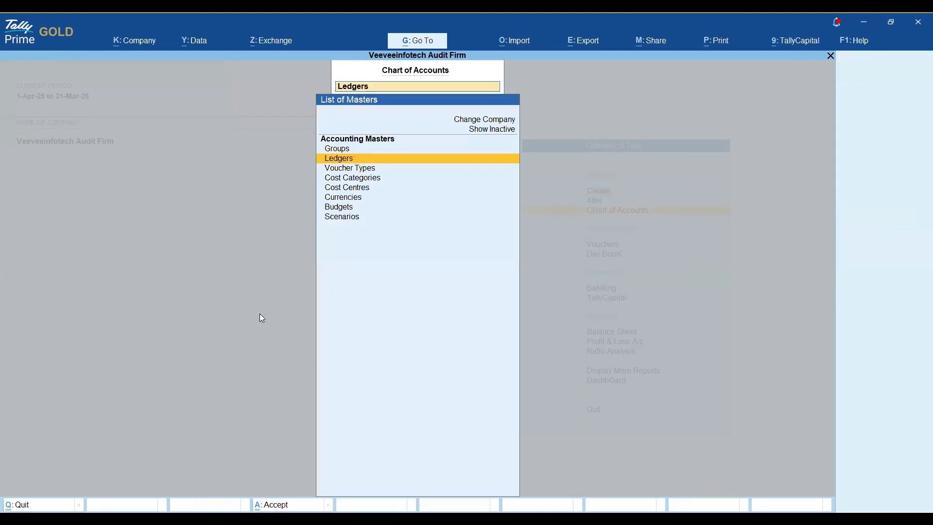
{"action": "left_click", "coordinate": [261, 318]}
{"action": "key", "text": "Return"}
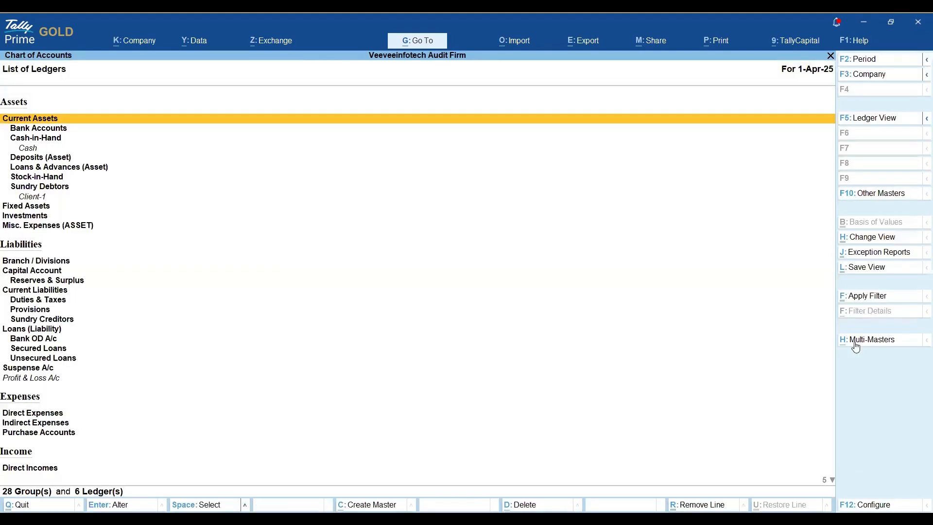
{"action": "left_click", "coordinate": [884, 347]}
{"action": "key", "text": "Return"}
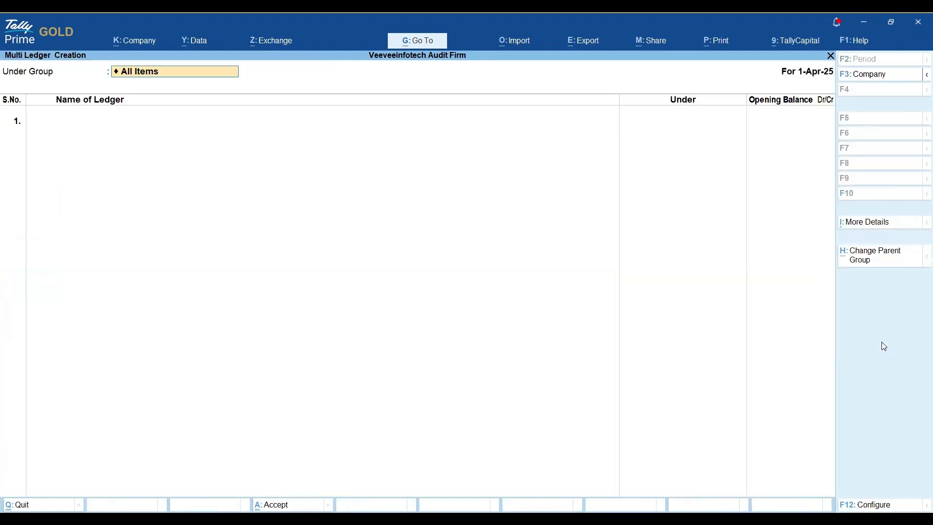
Step: Set Sundry Debtors as the parent group for the batch of new ledgers
{"action": "key", "text": "BackSpace"}
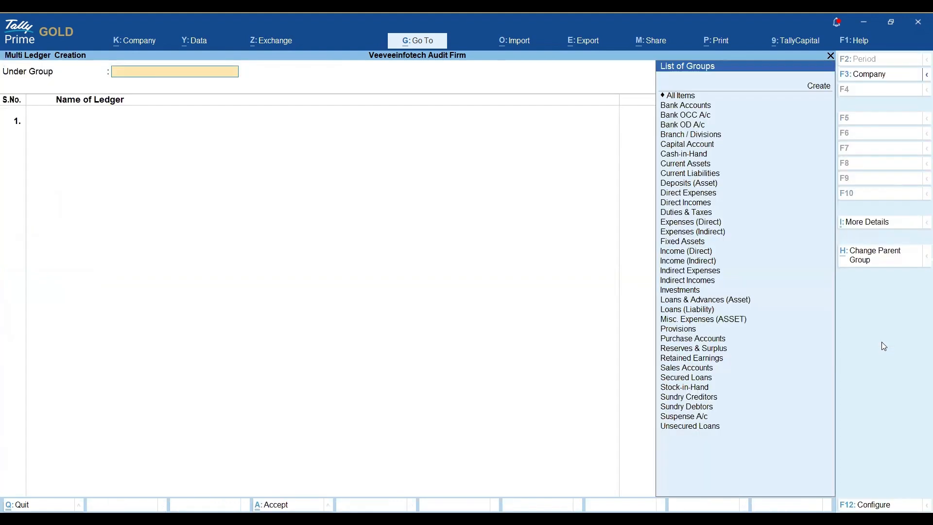
{"action": "type", "text": "Sundr"}
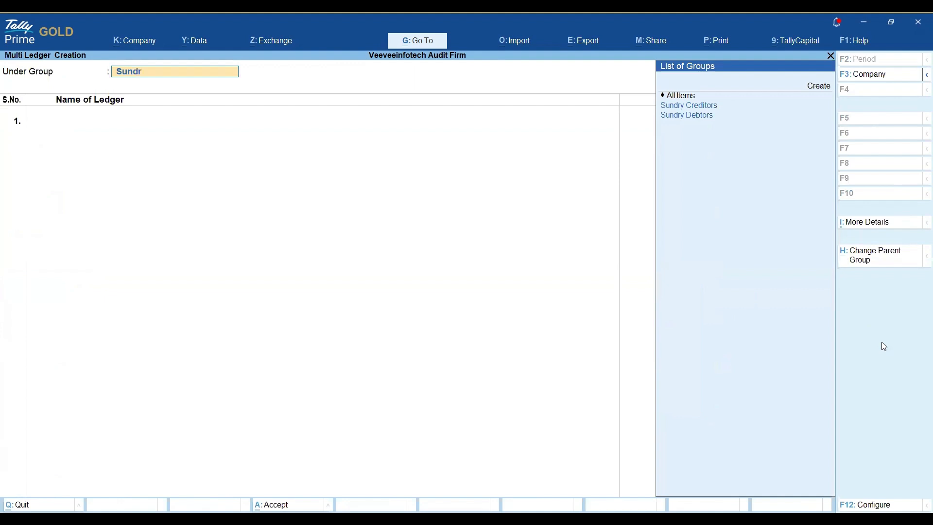
{"action": "key", "text": "Down"}
{"action": "key", "text": "Down"}
{"action": "key", "text": "Return"}
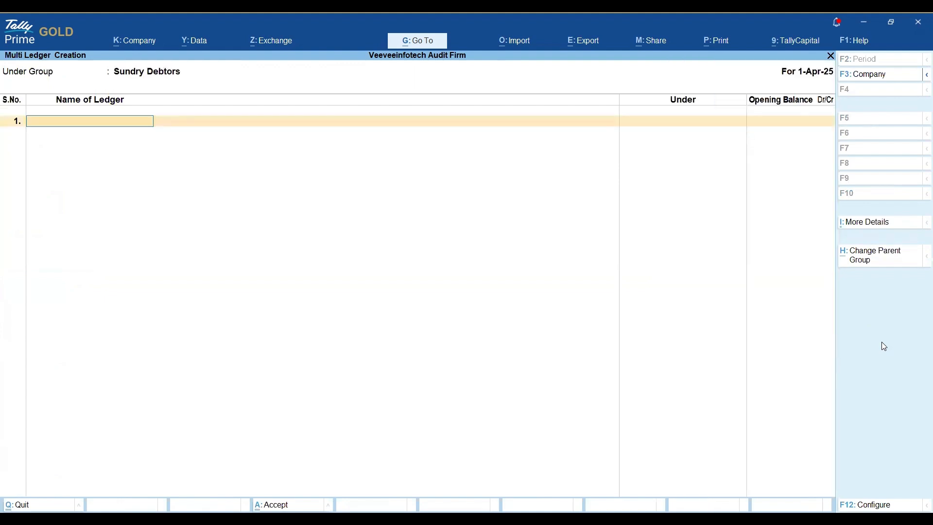
Step: Add Client-2 and Client-3 to the batch of ledgers under Sundry Debtors
{"action": "type", "text": "Client-2"}
{"action": "key", "text": "Return"}
{"action": "type", "text": "C"}
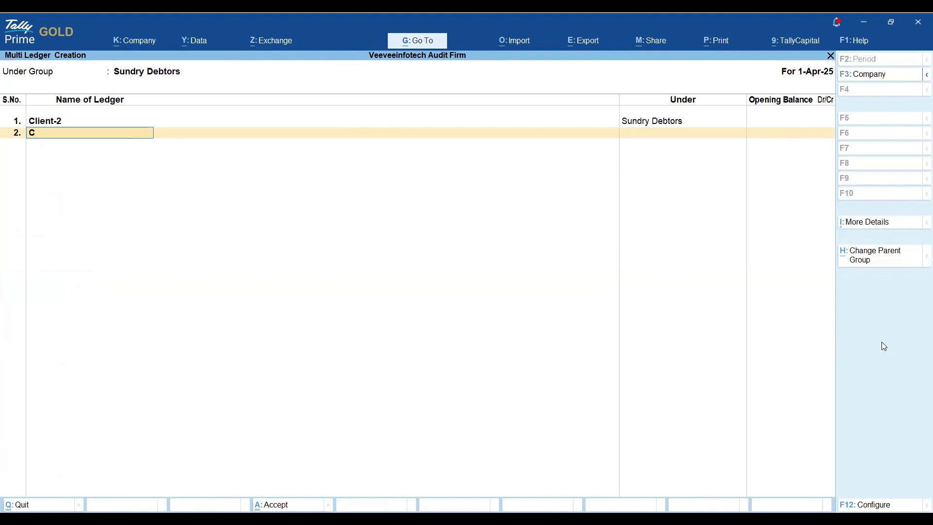
{"action": "type", "text": "lient-3"}
{"action": "key", "text": "Return"}
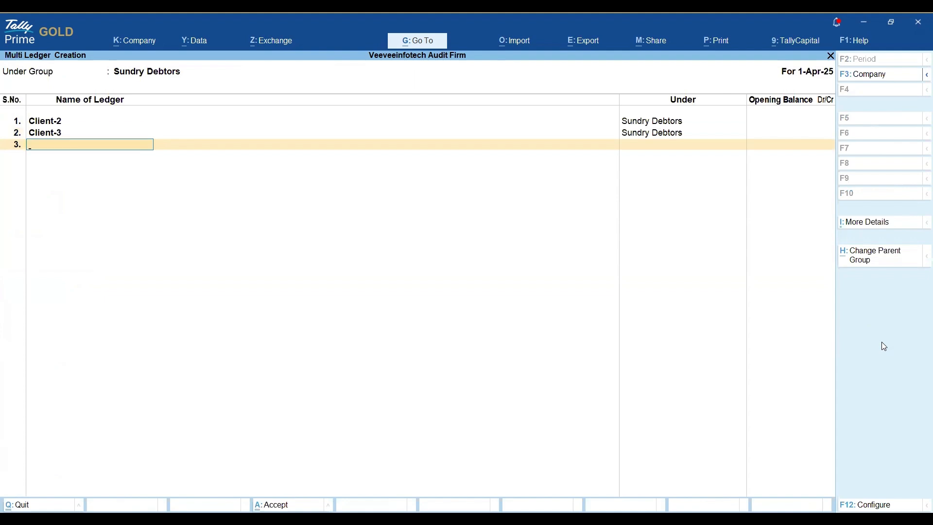
Step: Add Client-4 and Client-5 under Sundry Debtors, save the batch of ledgers and return to the Gateway of Tally
{"action": "type", "text": "Client-4"}
{"action": "key", "text": "Return"}
{"action": "key", "text": "Return"}
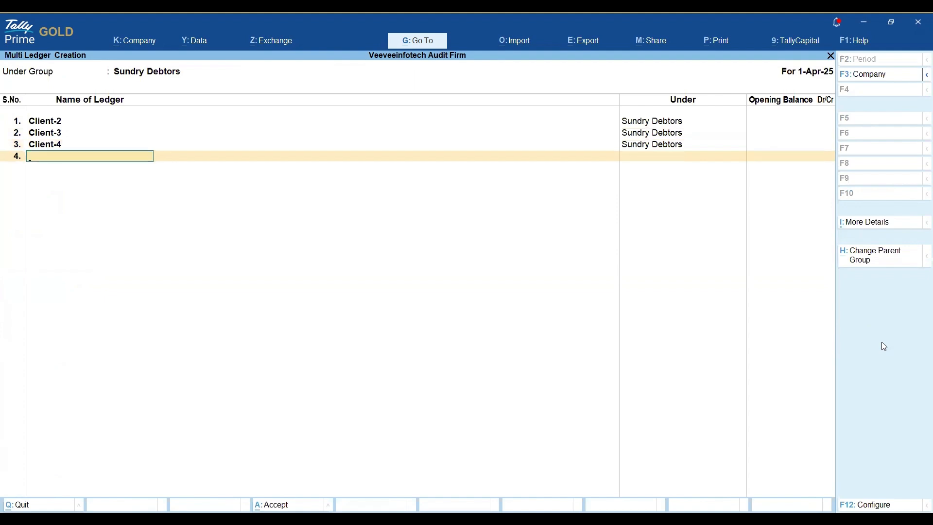
{"action": "type", "text": "Client-5"}
{"action": "key", "text": "Return"}
{"action": "key", "text": "Return"}
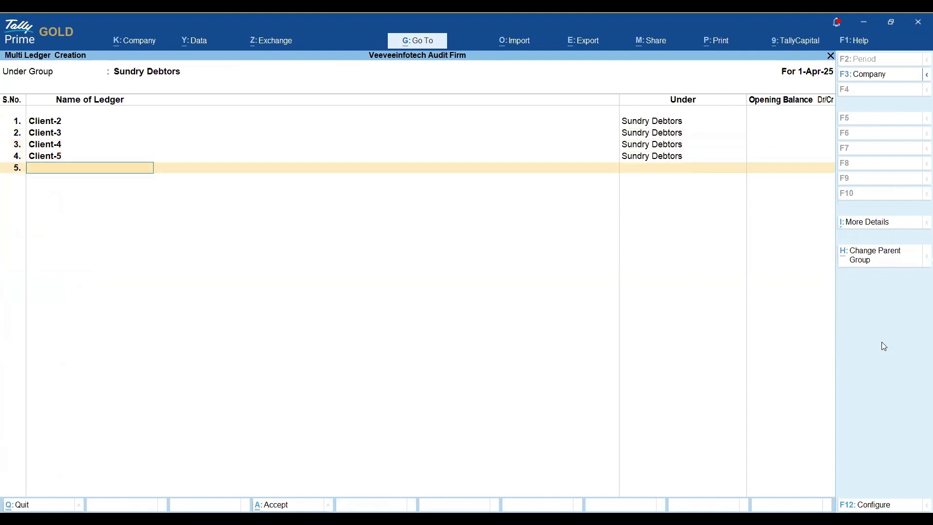
{"action": "key", "text": "Return"}
{"action": "key", "text": "Return"}
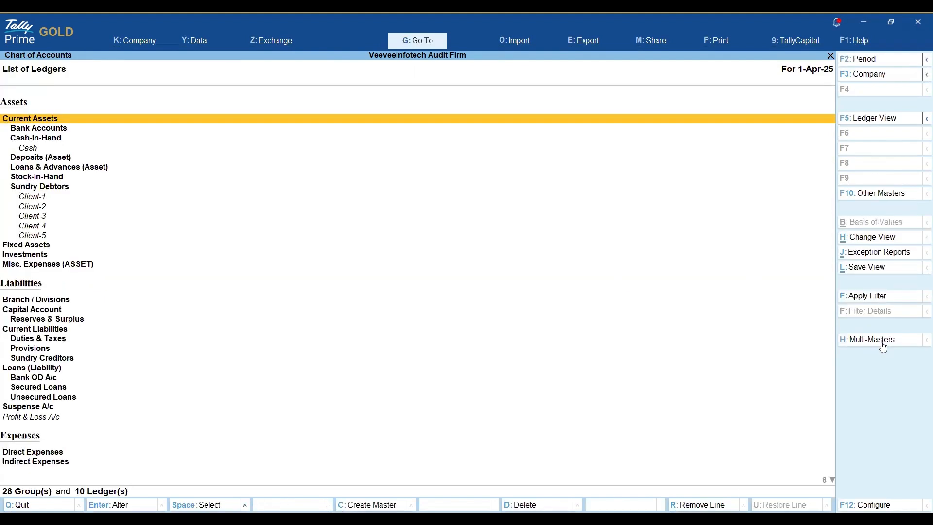
{"action": "key", "text": "Escape"}
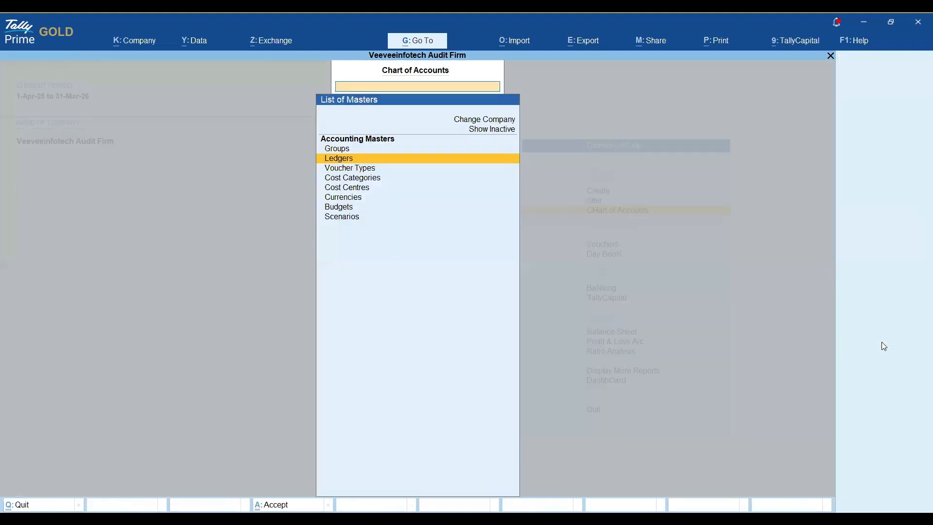
{"action": "key", "text": "Escape"}
{"action": "key", "text": "Escape"}
{"action": "key", "text": "Escape"}
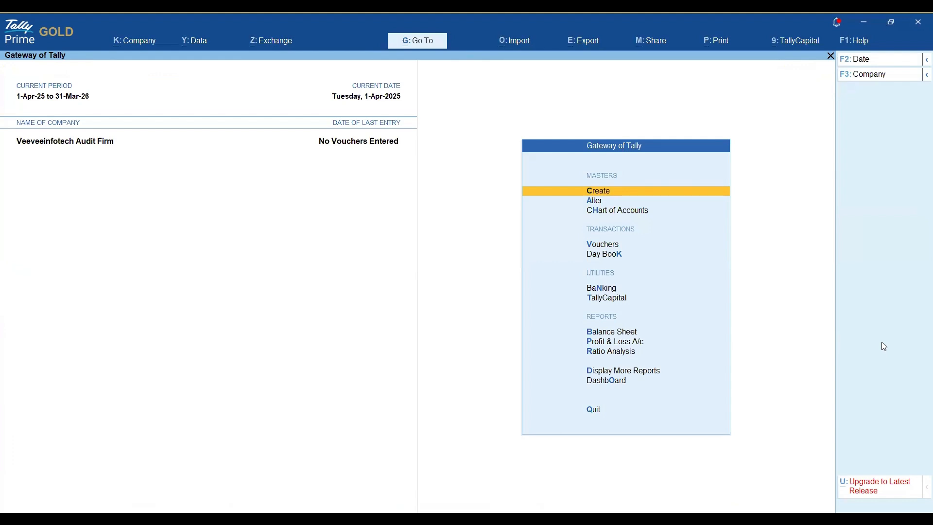
Step: Open the list of ledgers for alteration and review the existing client and service income ledgers
{"action": "key", "text": "a"}
{"action": "key", "text": "Down"}
{"action": "key", "text": "Return"}
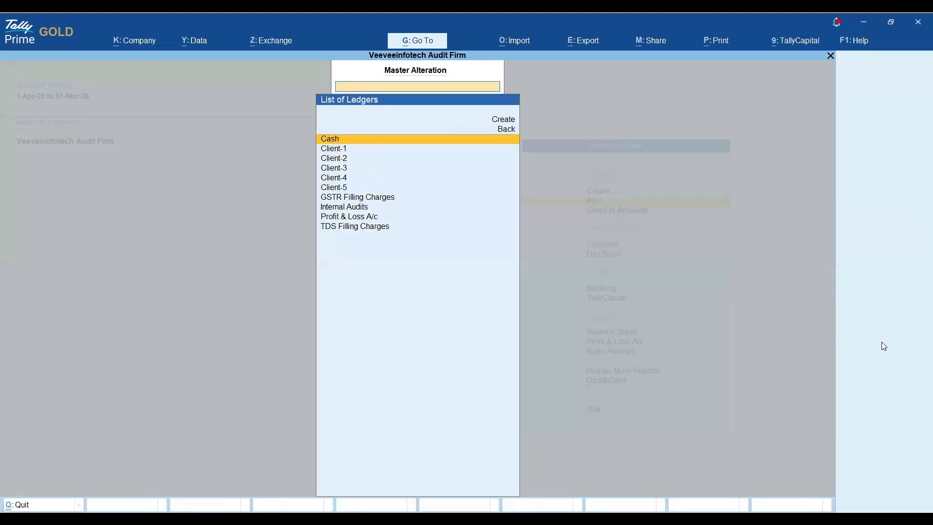
{"action": "key", "text": "Down"}
{"action": "key", "text": "Down"}
{"action": "key", "text": "Down"}
{"action": "key", "text": "Down"}
{"action": "key", "text": "Down"}
{"action": "key", "text": "Down"}
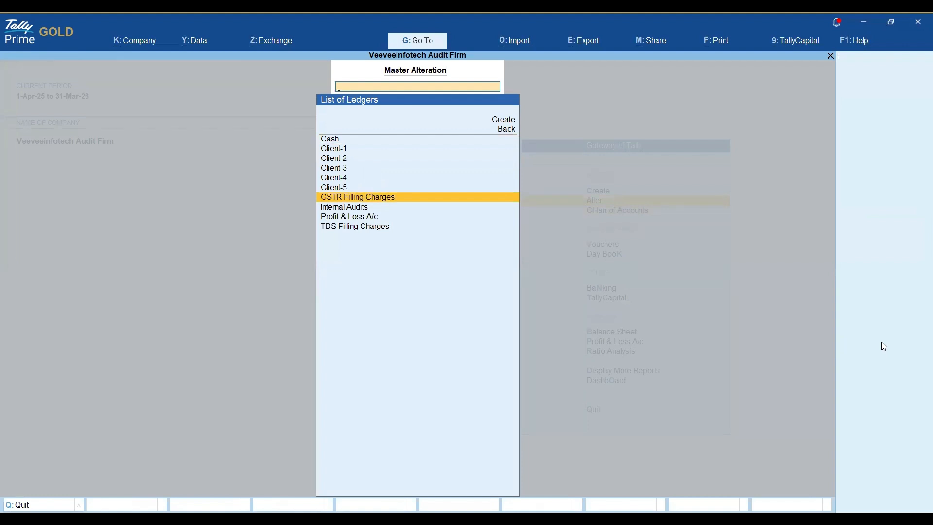
{"action": "key", "text": "Down"}
{"action": "key", "text": "Down"}
{"action": "key", "text": "Down"}
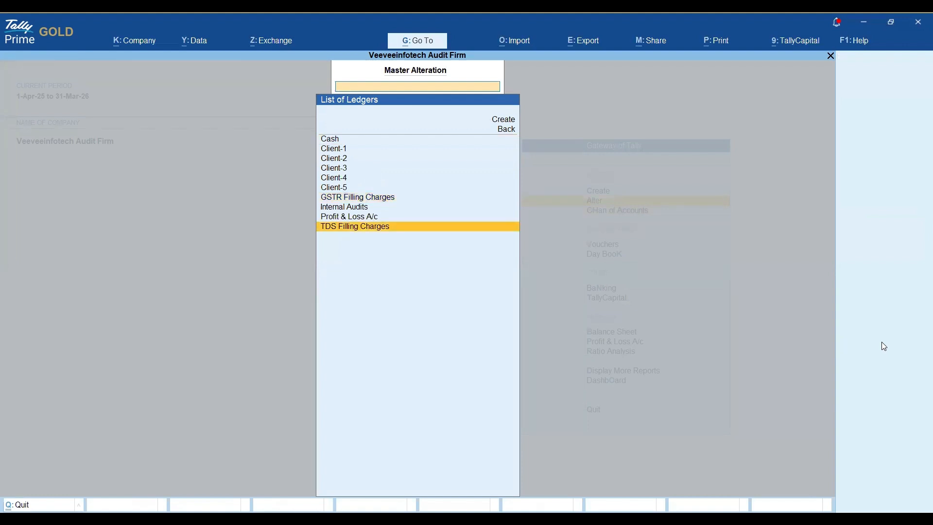
{"action": "key", "text": "Up"}
{"action": "key", "text": "Up"}
{"action": "key", "text": "Up"}
{"action": "key", "text": "Up"}
{"action": "key", "text": "Up"}
{"action": "key", "text": "Up"}
{"action": "key", "text": "Up"}
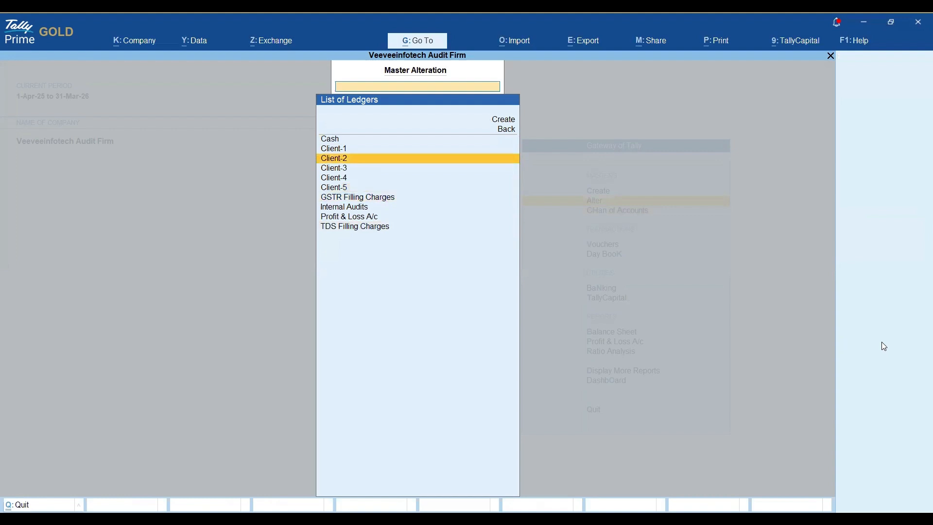
{"action": "key", "text": "Up"}
{"action": "key", "text": "Up"}
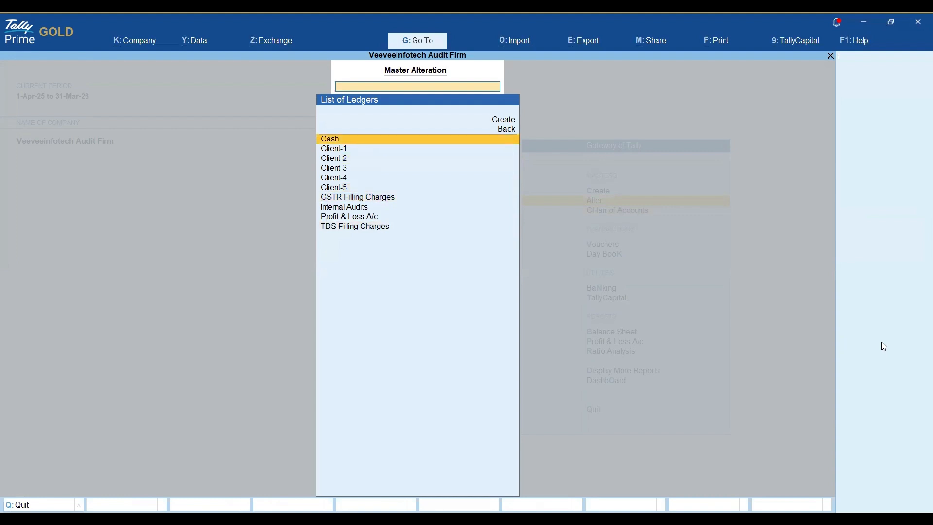
Step: Start a new ledger named Rounded Off and place it under Indirect Expenses
{"action": "key", "text": "Up"}
{"action": "key", "text": "Up"}
{"action": "key", "text": "Return"}
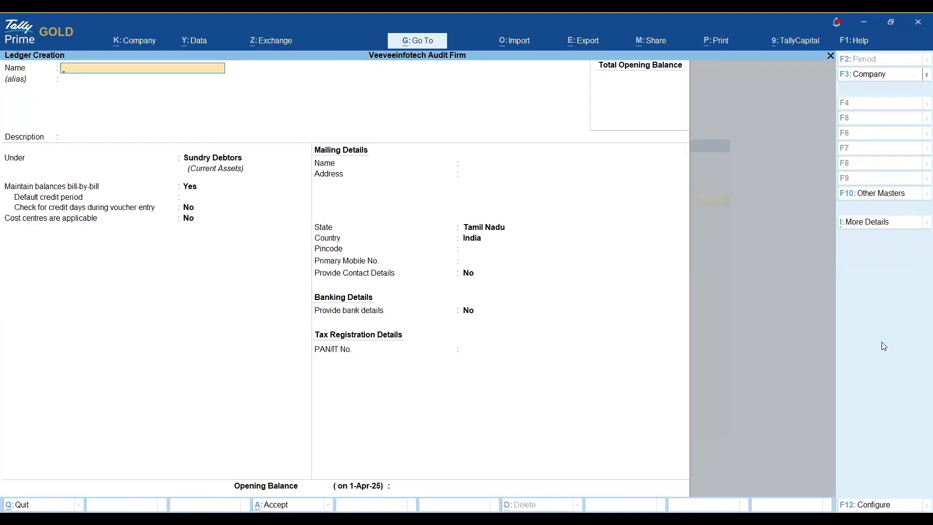
{"action": "type", "text": "Rounded off"}
{"action": "key", "text": "Return"}
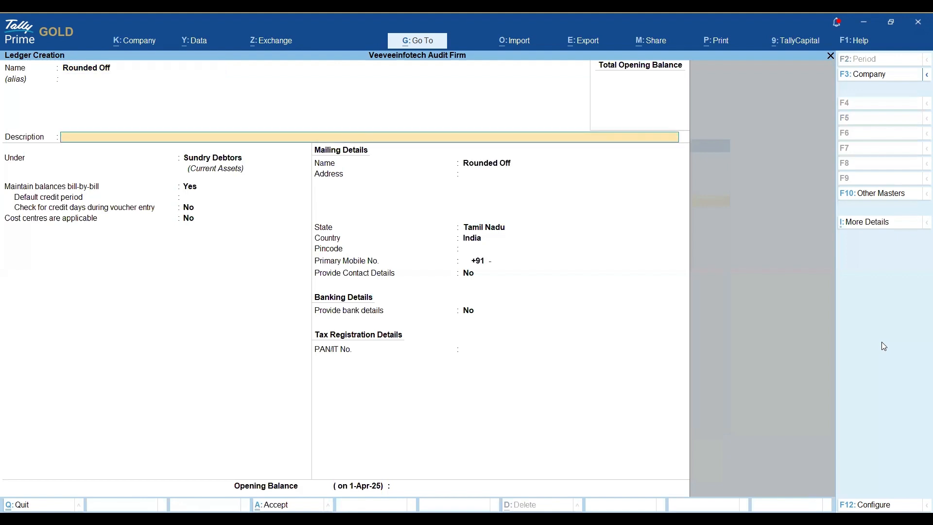
{"action": "key", "text": "Return"}
{"action": "type", "text": "Indi"}
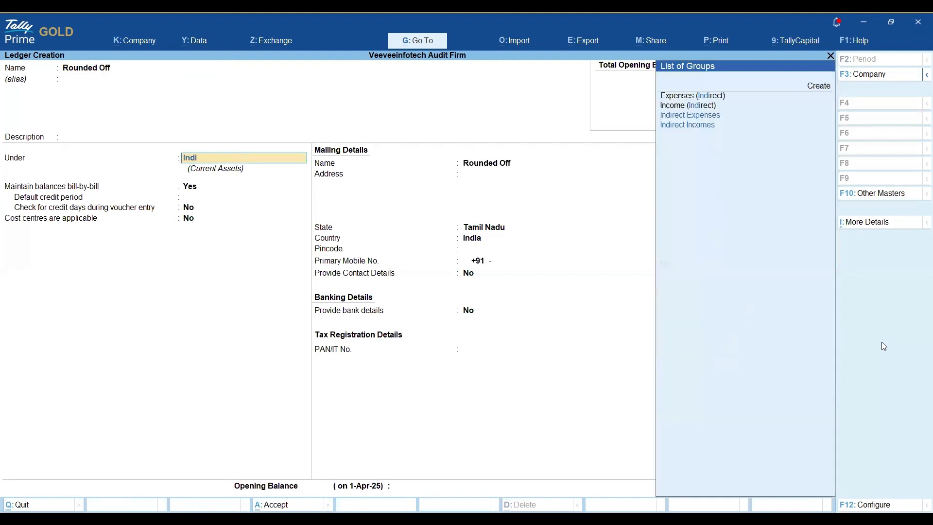
{"action": "key", "text": "Up"}
{"action": "key", "text": "Up"}
{"action": "key", "text": "Return"}
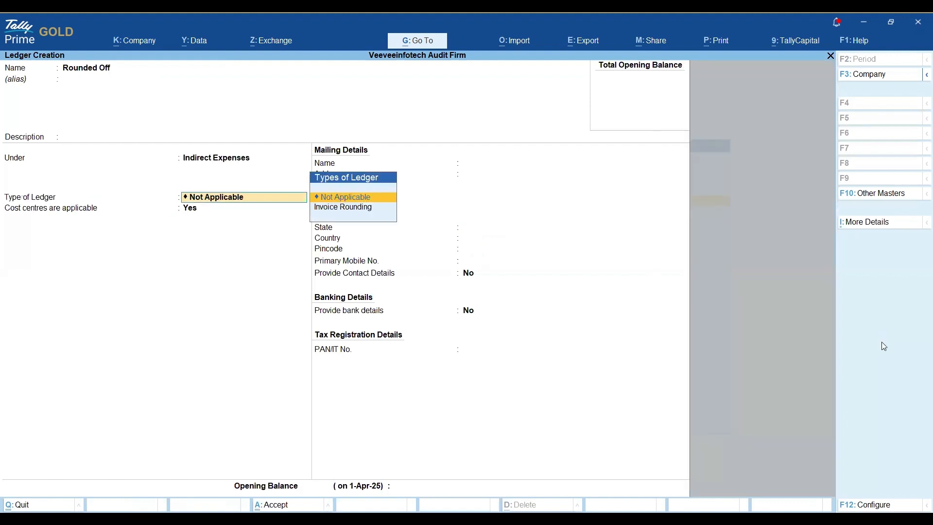
Step: Keep the ledger type as Not Applicable, set cost centres to No, save the Rounded Off ledger and return to the Gateway of Tally
{"action": "key", "text": "Return"}
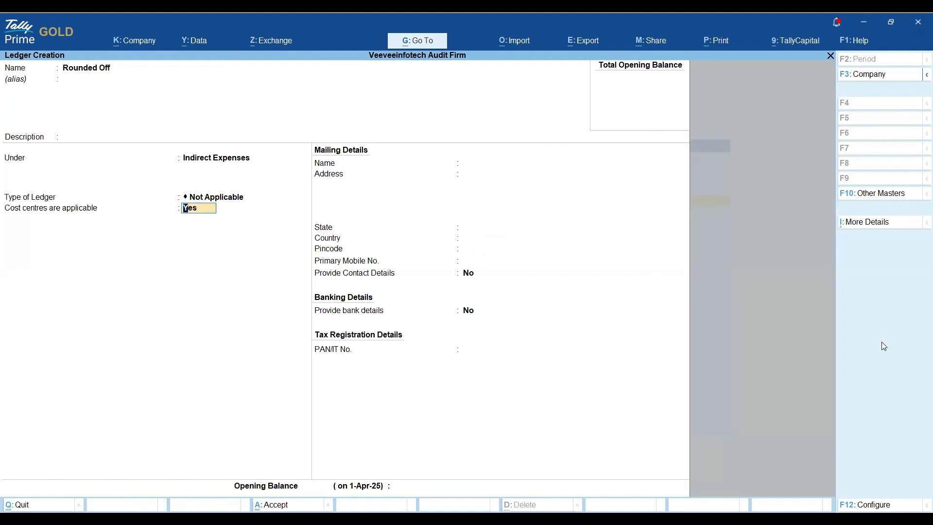
{"action": "key", "text": "n"}
{"action": "key", "text": "Return"}
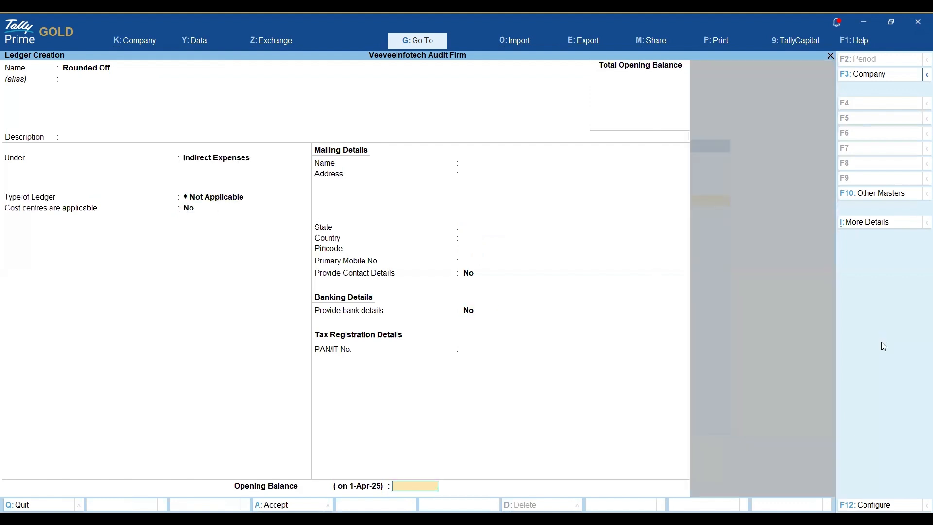
{"action": "key", "text": "Return"}
{"action": "key", "text": "Return"}
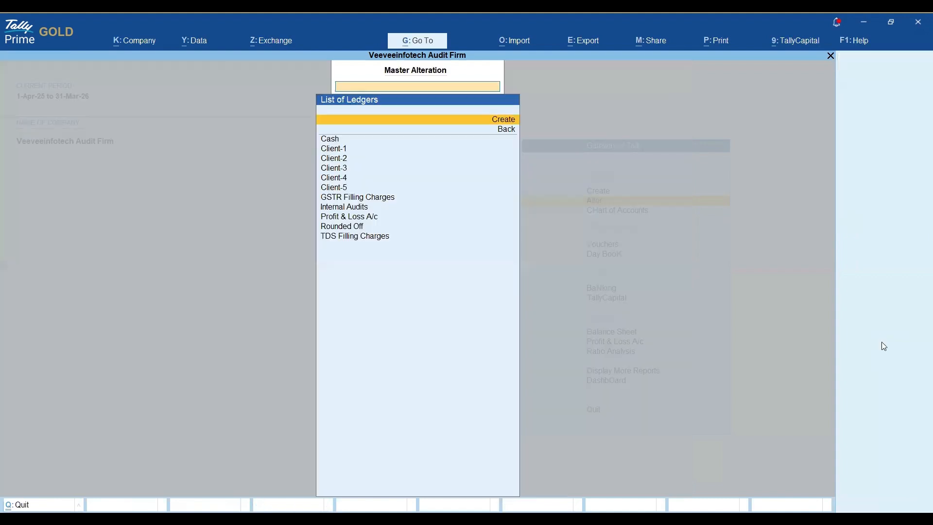
{"action": "key", "text": "Escape"}
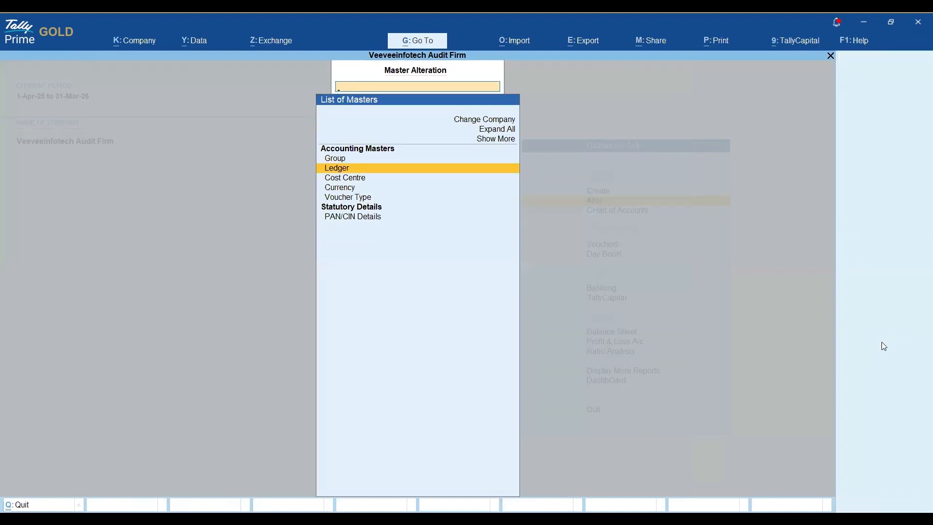
{"action": "key", "text": "Escape"}
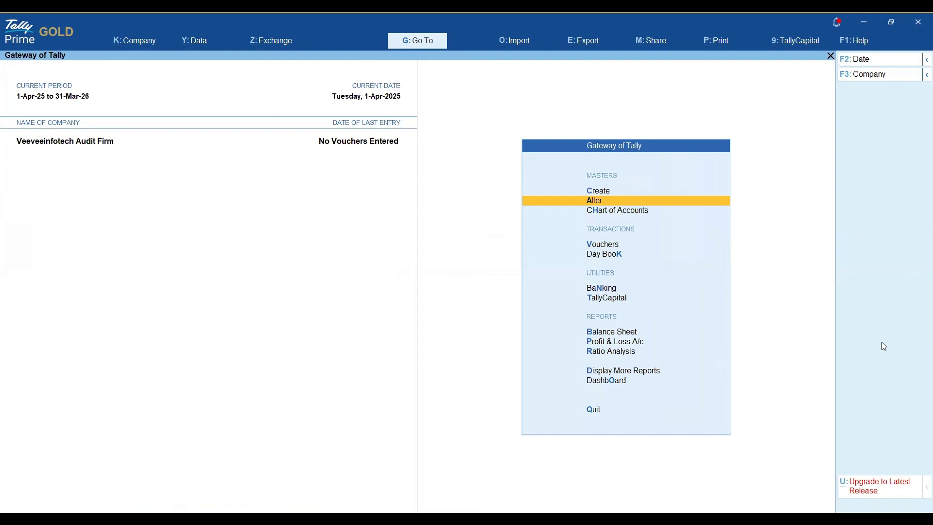
Step: Open the Statistics report from the statements of accounts among the additional reports
{"action": "key", "text": "Down"}
{"action": "key", "text": "Down"}
{"action": "key", "text": "Down"}
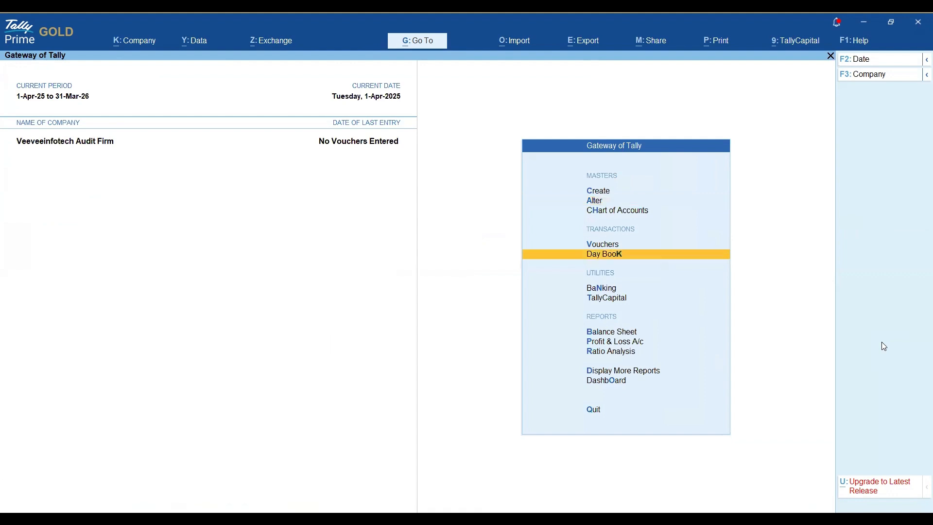
{"action": "key", "text": "Down"}
{"action": "key", "text": "Down"}
{"action": "key", "text": "Down"}
{"action": "key", "text": "Down"}
{"action": "key", "text": "Down"}
{"action": "key", "text": "Down"}
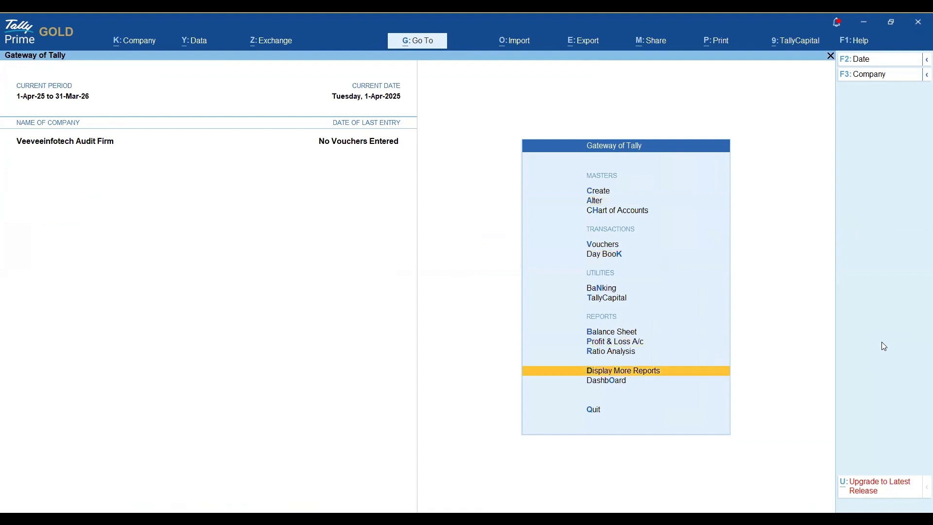
{"action": "key", "text": "Return"}
{"action": "key", "text": "Down"}
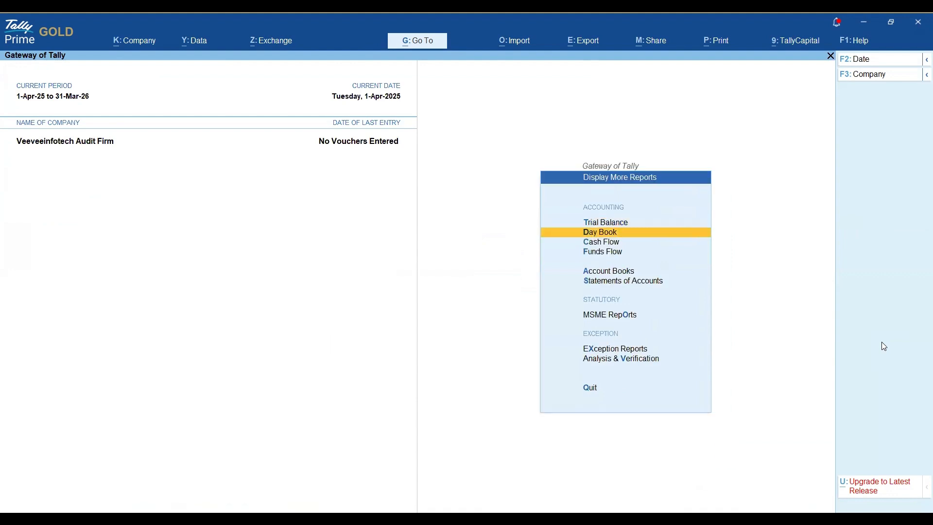
{"action": "key", "text": "Down"}
{"action": "key", "text": "Down"}
{"action": "key", "text": "s"}
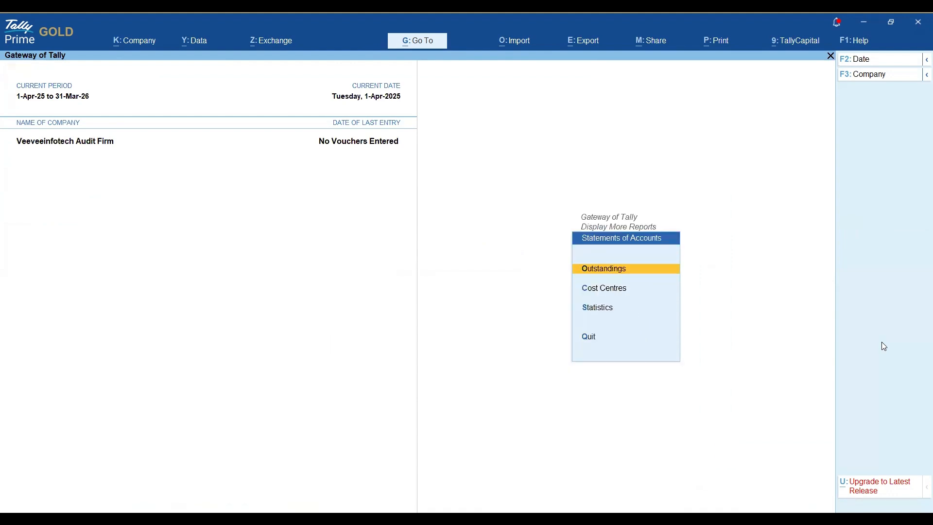
{"action": "key", "text": "Down"}
{"action": "key", "text": "Down"}
{"action": "key", "text": "Return"}
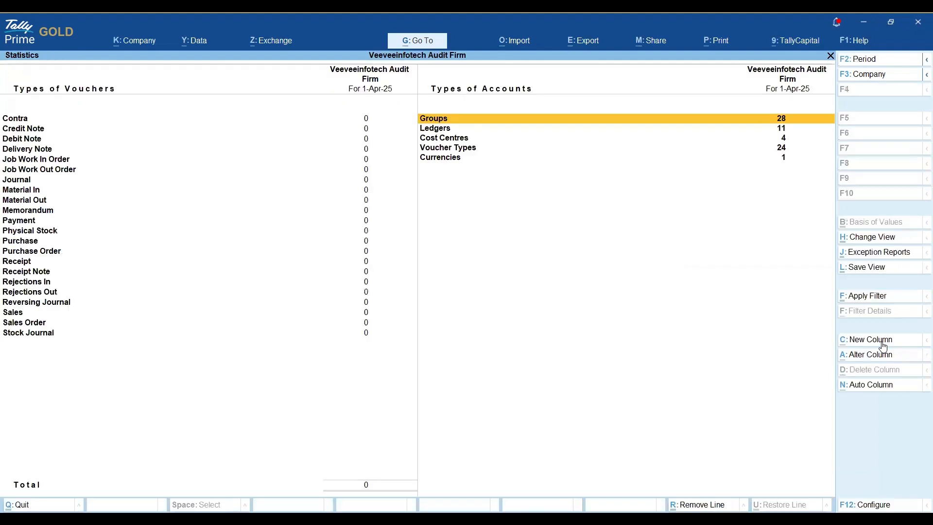
Step: Examine the company's list of ledgers from the Statistics report, and return to the report
{"action": "key", "text": "Down"}
{"action": "key", "text": "Return"}
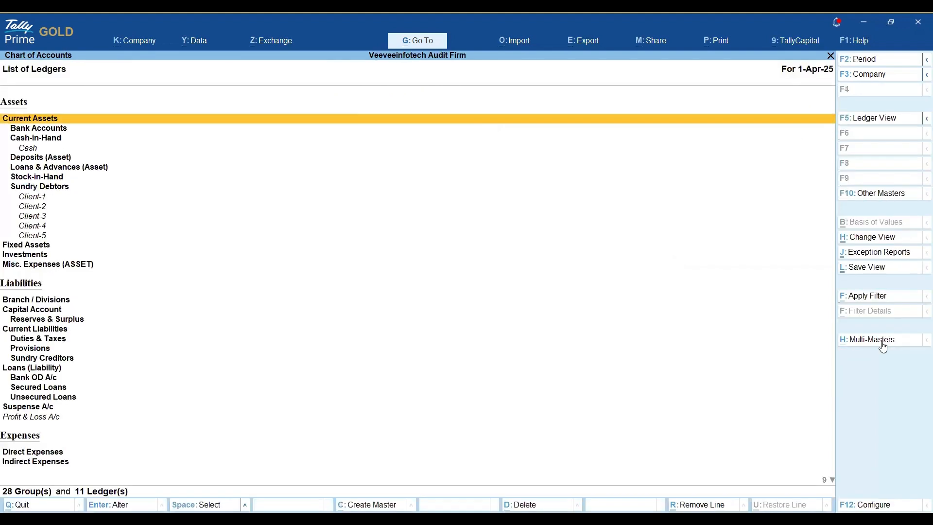
{"action": "key", "text": "Down"}
{"action": "key", "text": "Down"}
{"action": "key", "text": "Down"}
{"action": "key", "text": "Page_Down"}
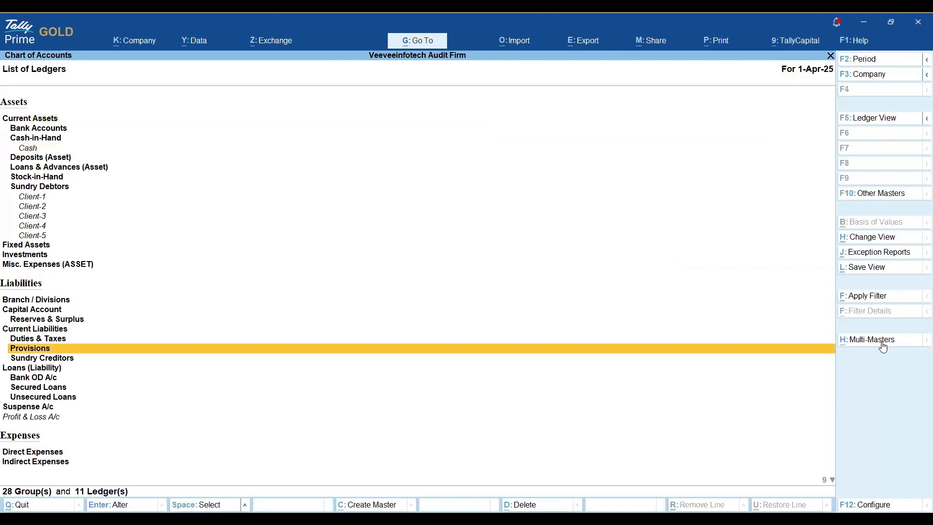
{"action": "key", "text": "Page_Down"}
{"action": "key", "text": "Escape"}
Step: Examine the company's list of cost centres from the Statistics report
{"action": "key", "text": "Down"}
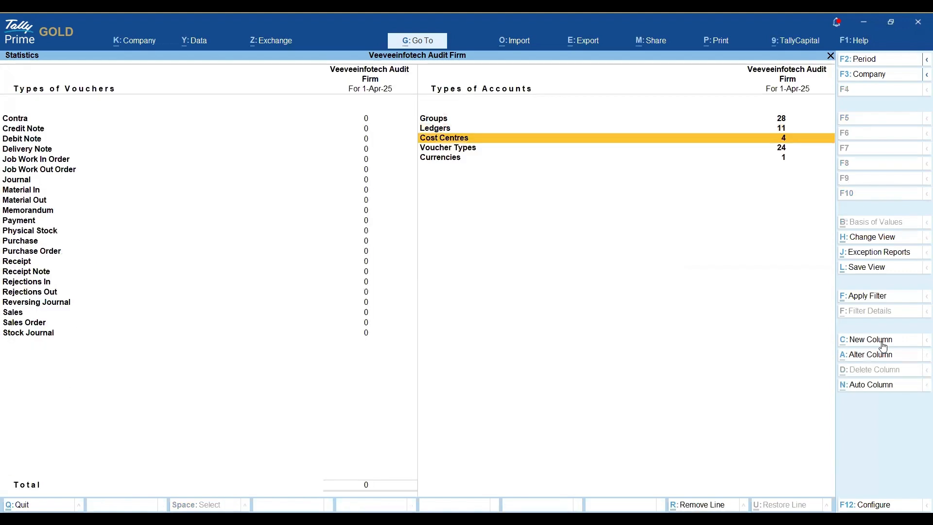
{"action": "key", "text": "Return"}
{"action": "key", "text": "Page_Down"}
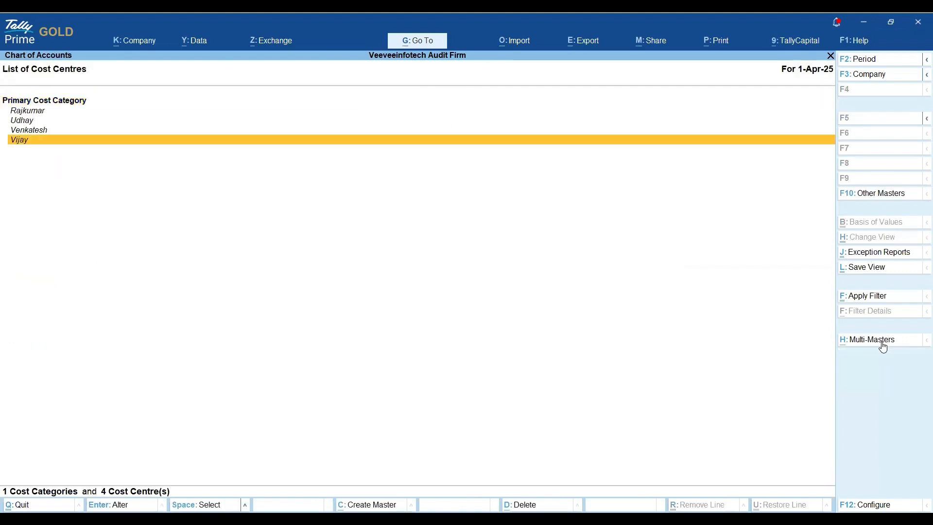